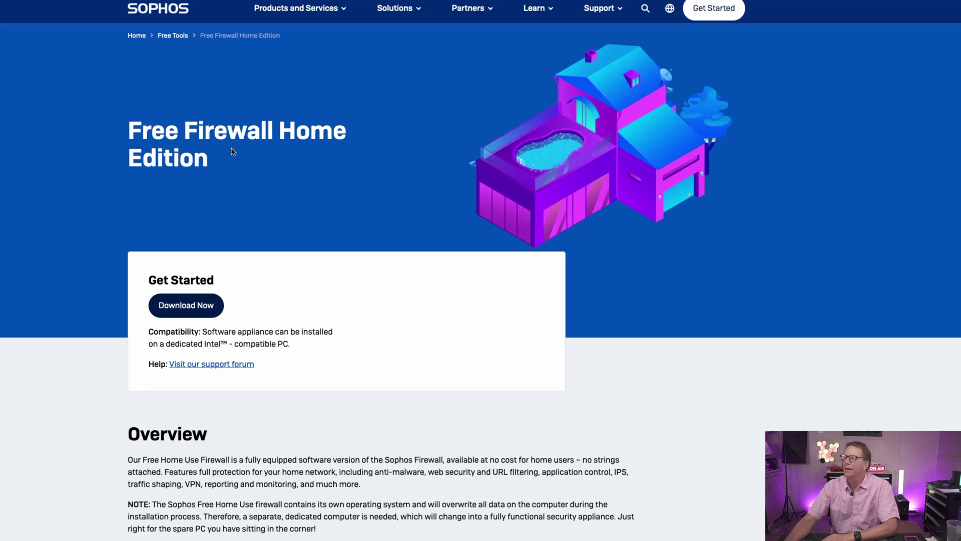
- Scroll the Sophos Home Edition page past Download Now, then go to balenaEtcher
scroll(236, 166, down, 1)
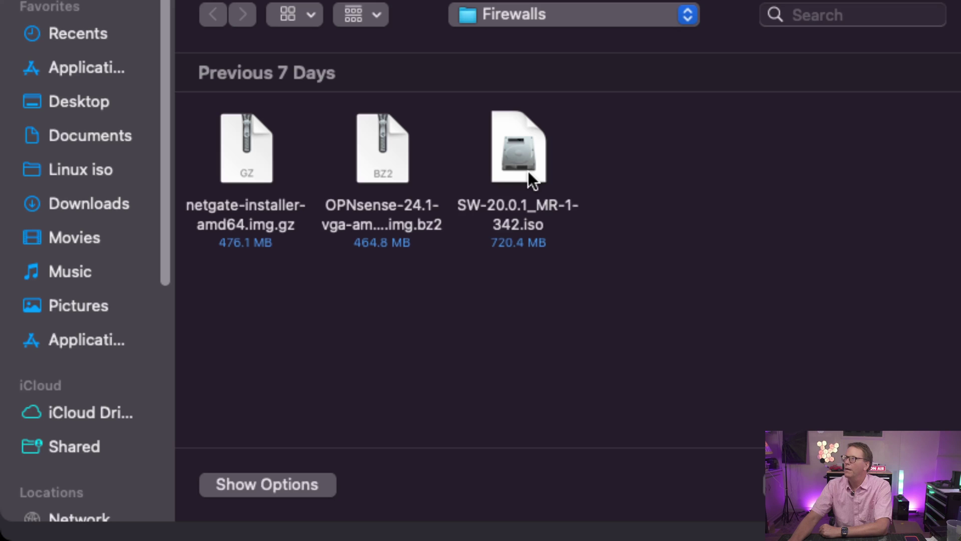
- Load SW-20.0.1_MR-1-342.iso from the Firewalls folder as the image to flash
click(531, 180)
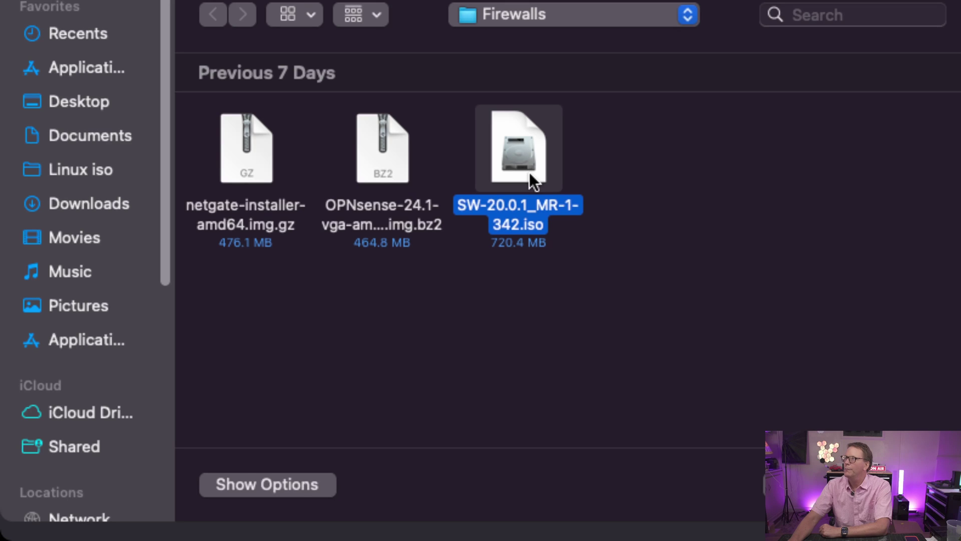
key(Return)
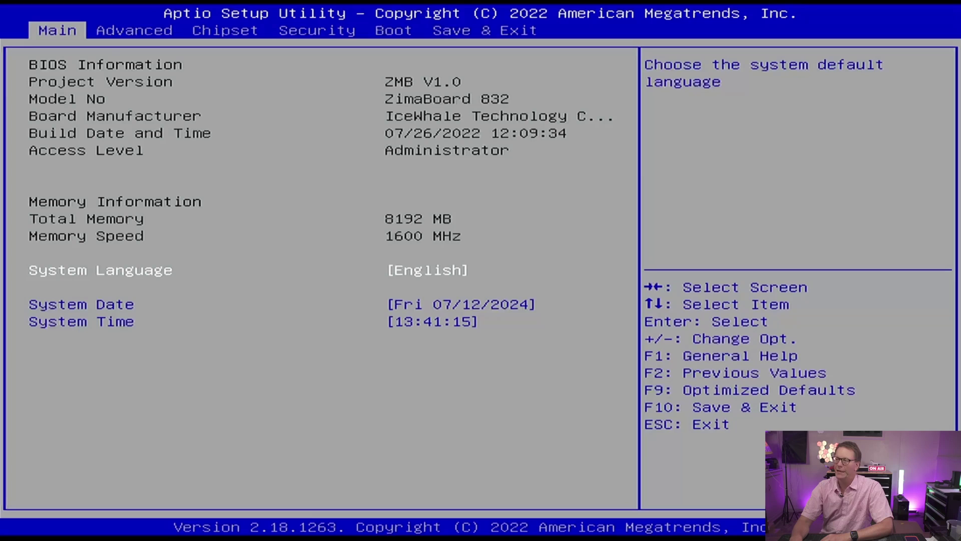
- Set Boot Option #1 to Lexar USB Flash Drive 1100, then choose Save Changes and Exit
key(Right)
key(Right)
key(Right)
key(Right)
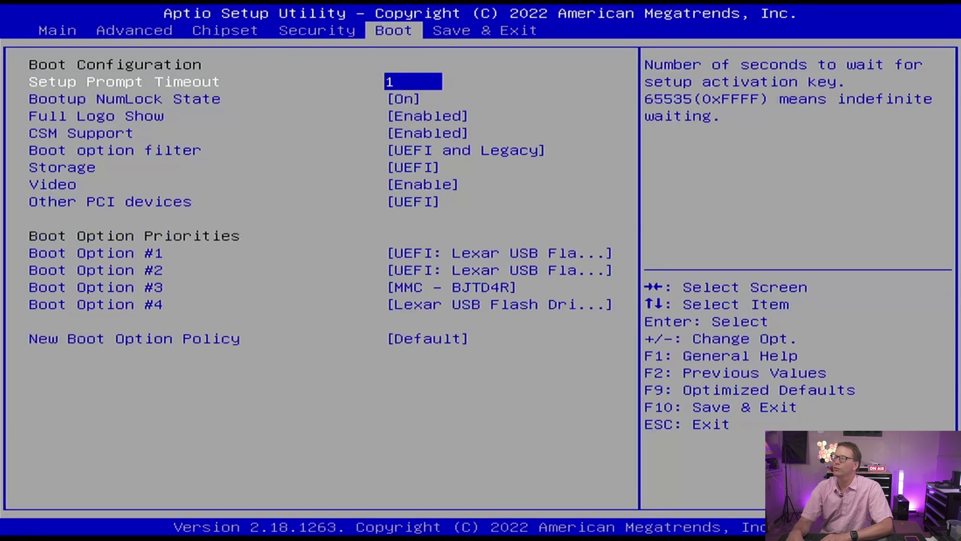
key(Down)
key(Down)
key(Down)
key(Down)
key(Down)
key(Down)
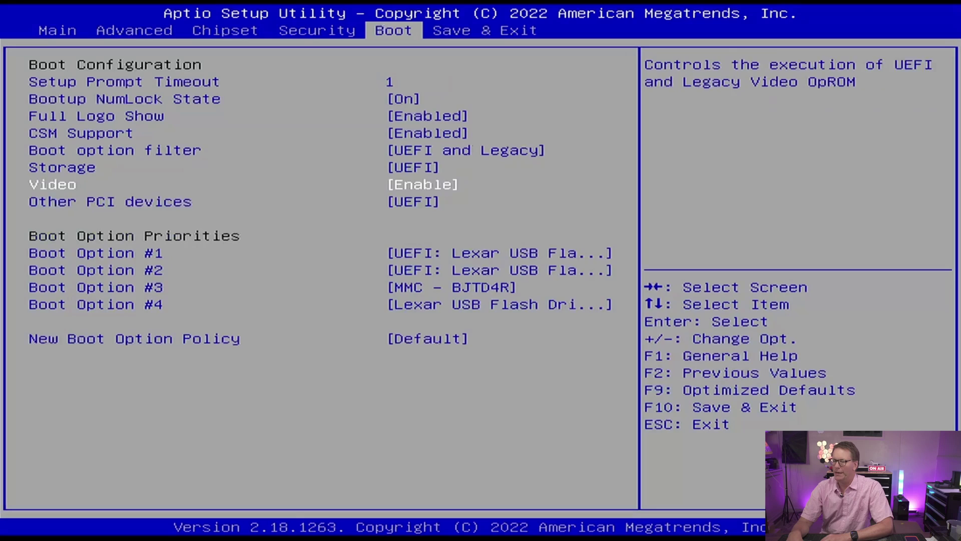
key(Down)
key(Down)
key(Down)
key(Up)
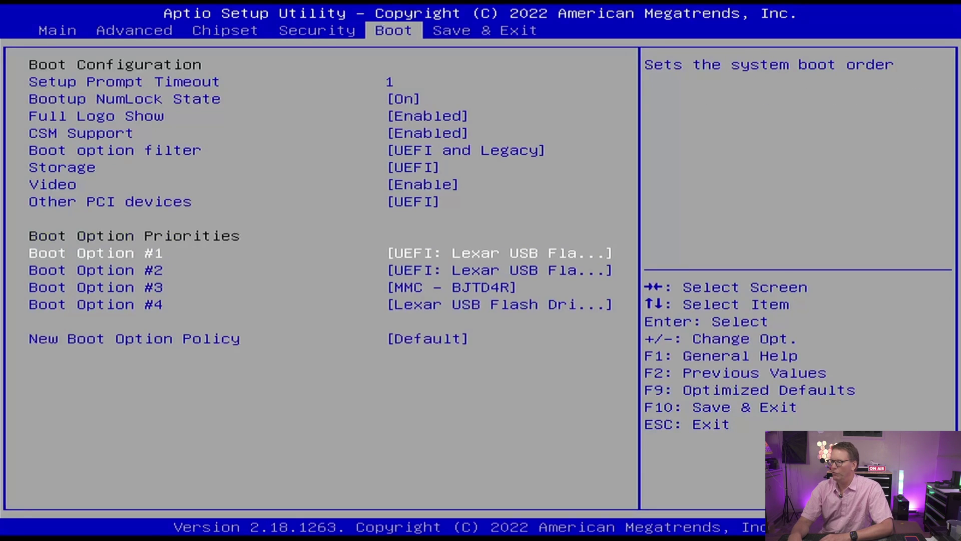
key(Return)
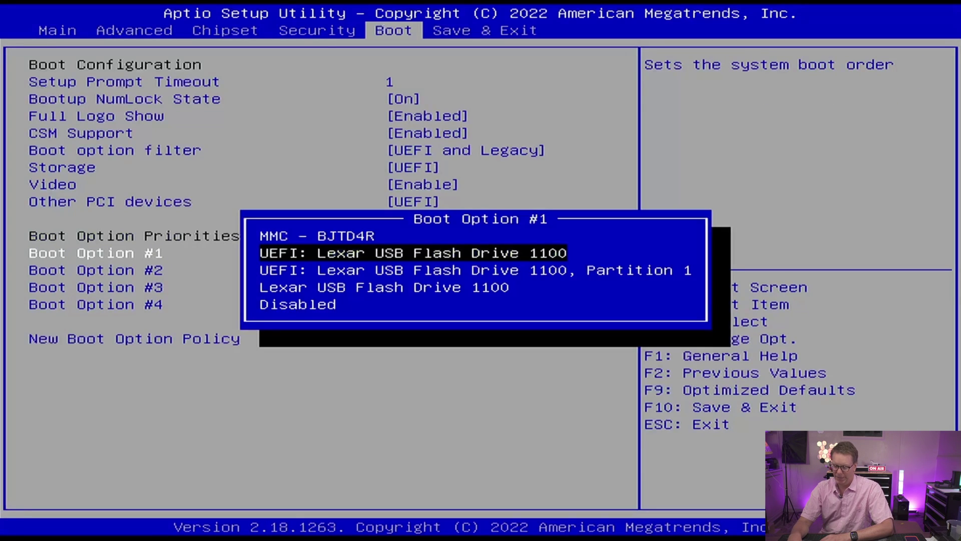
key(Down)
key(Down)
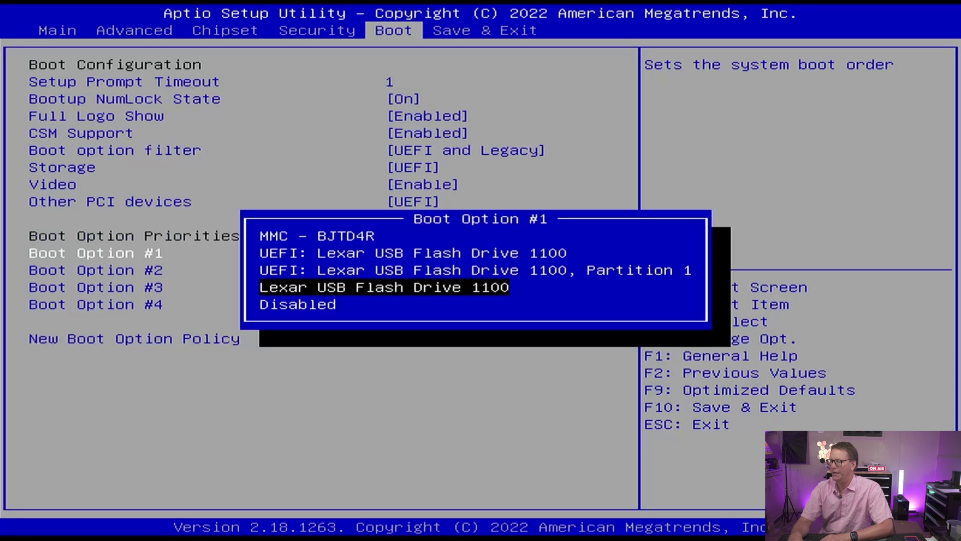
key(Return)
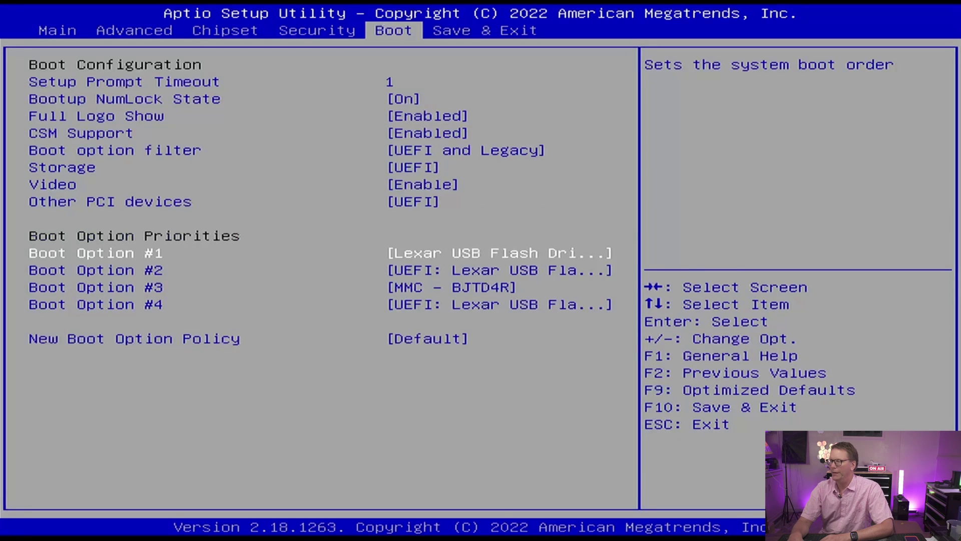
key(Right)
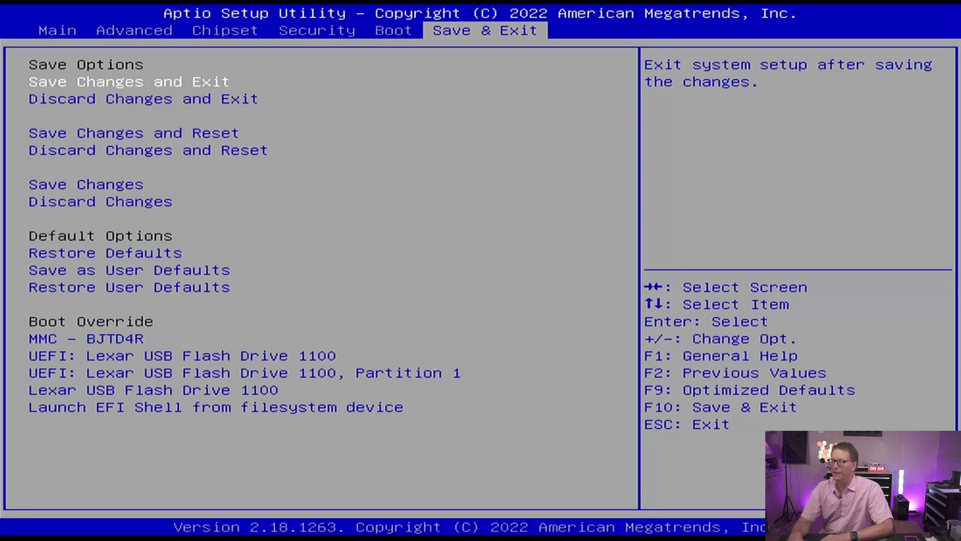
key(Return)
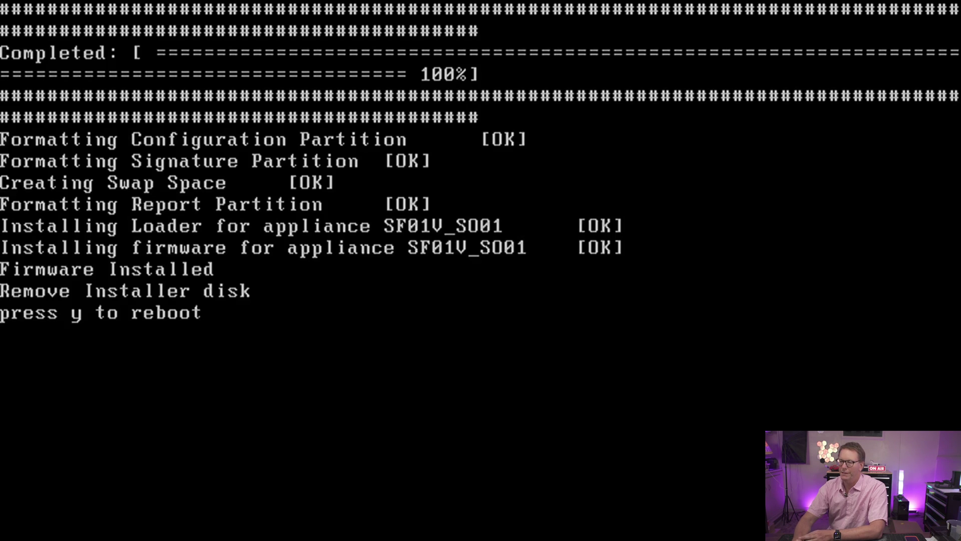
- Answer the installer's reboot prompt to restart into the firewall's first boot
key(Return)
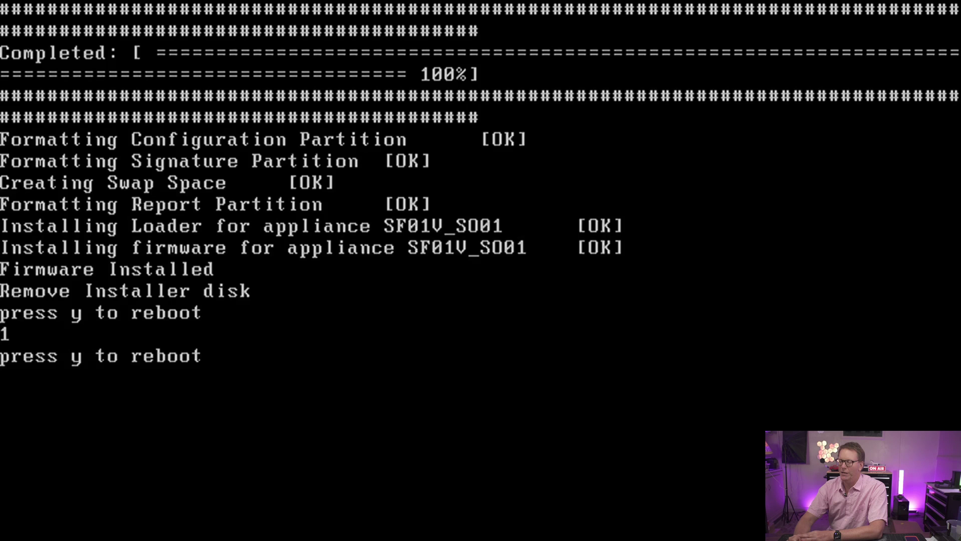
key(Return)
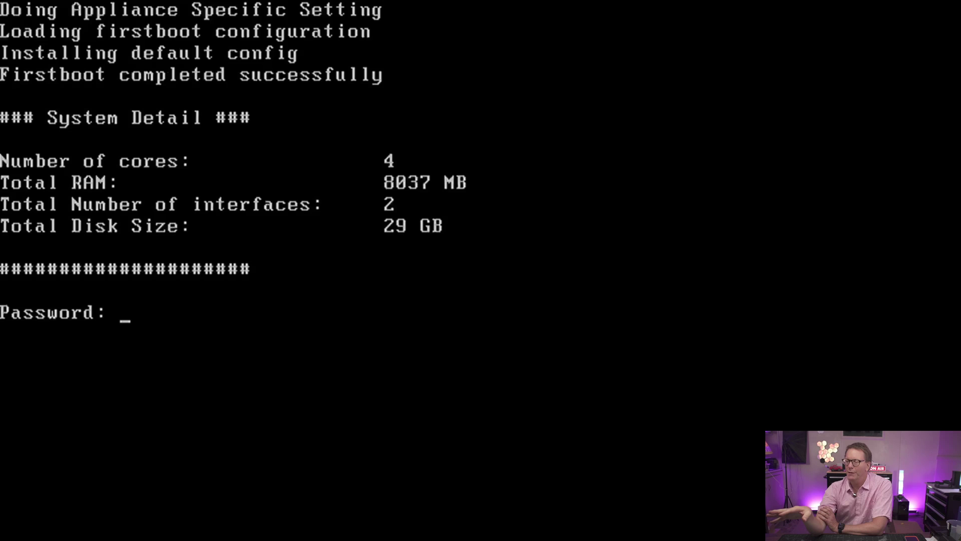
- Enter the default console password, accept the terms of use, and choose menu option 1
key(Return)
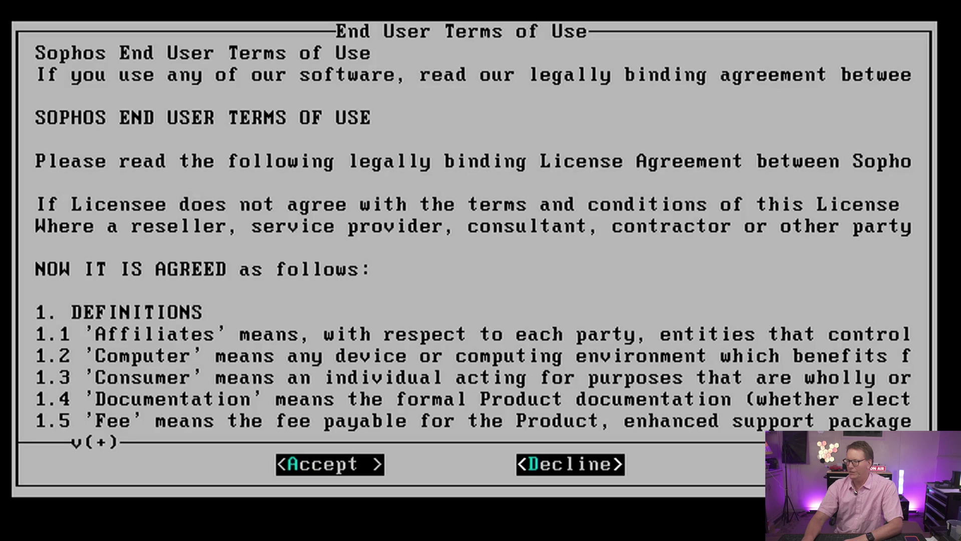
key(Return)
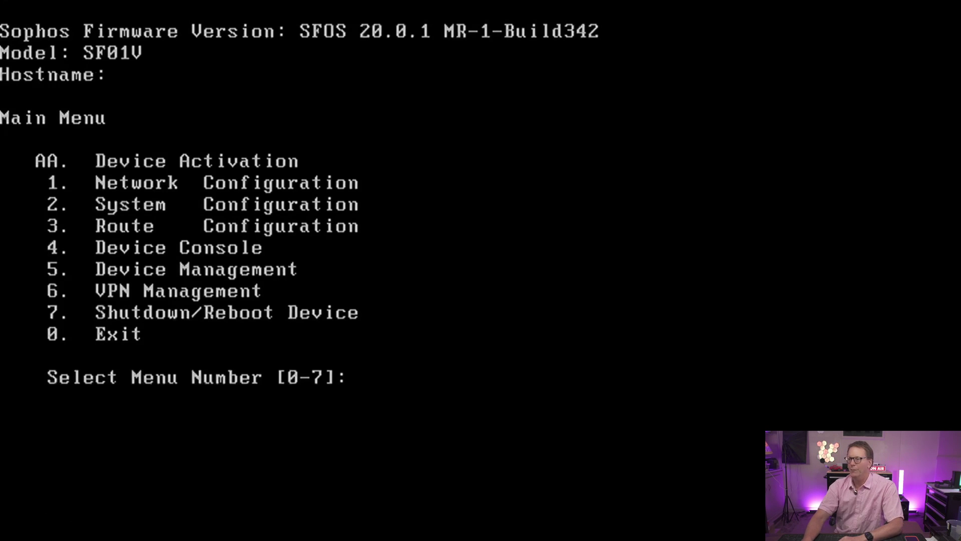
text(1)
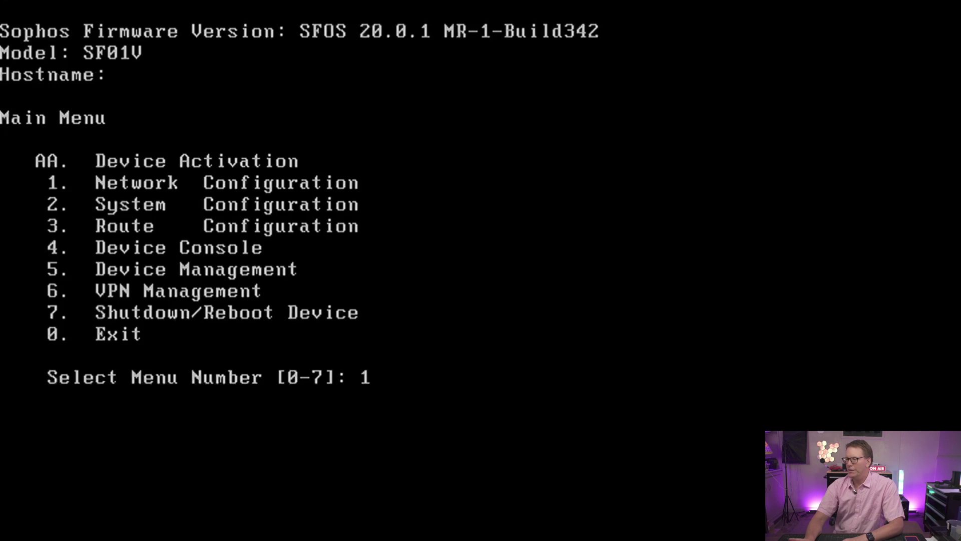
key(Return)
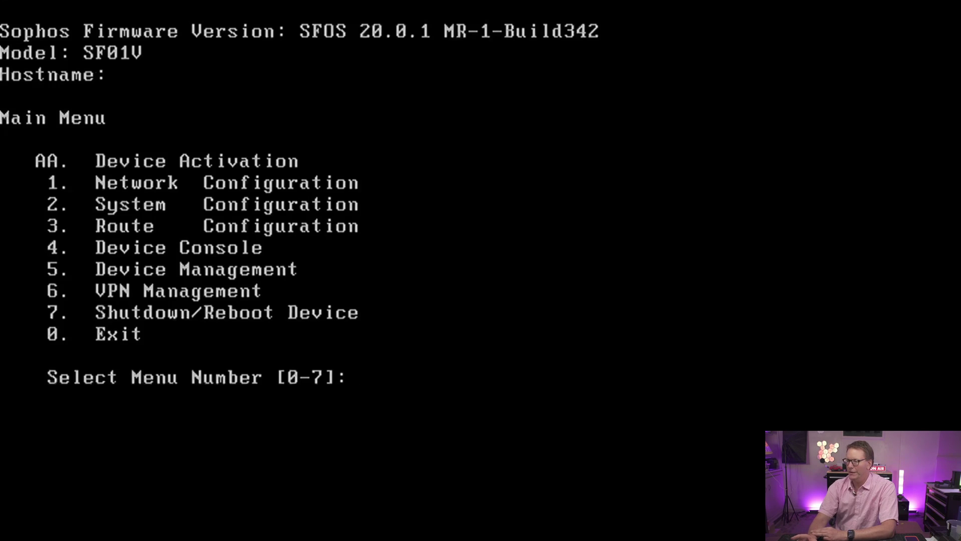
text(1)
key(Return)
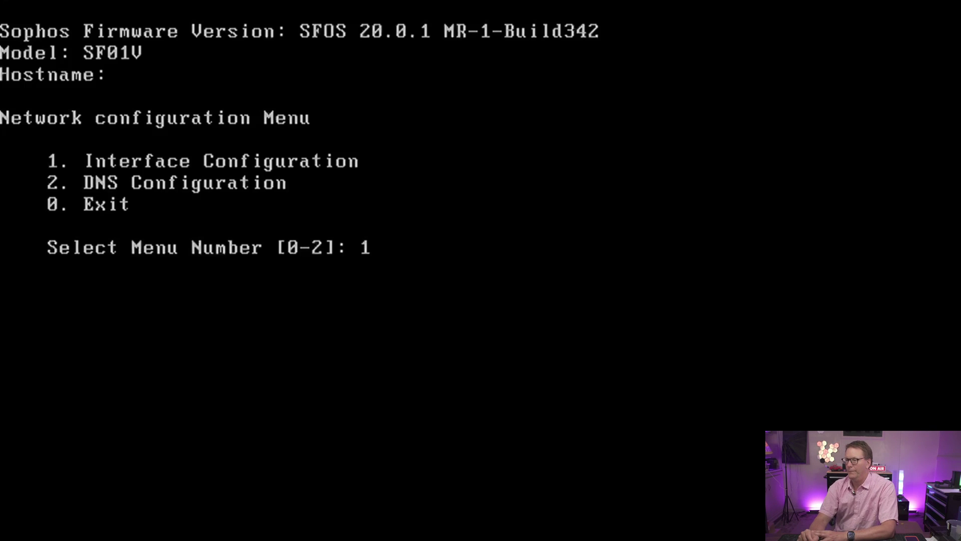
key(Return)
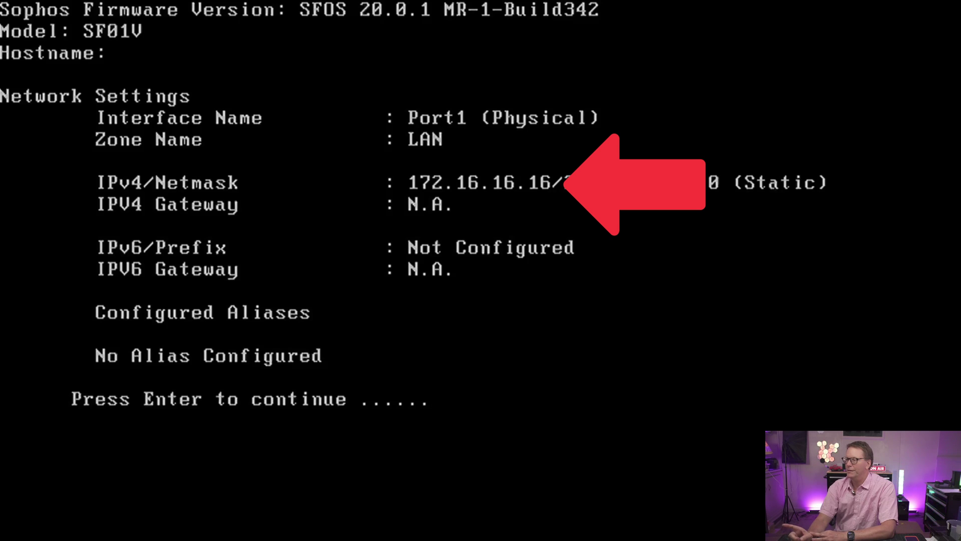
key(Return)
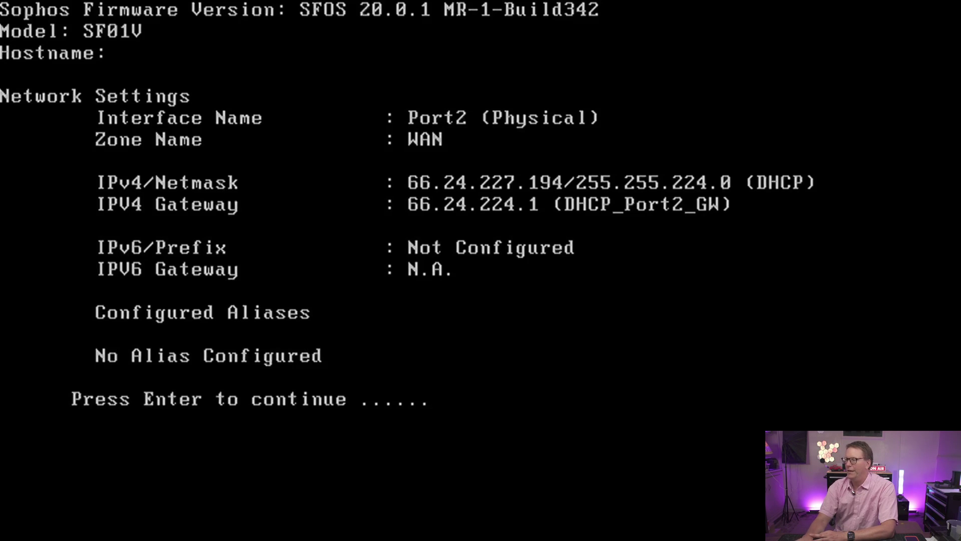
key(Return)
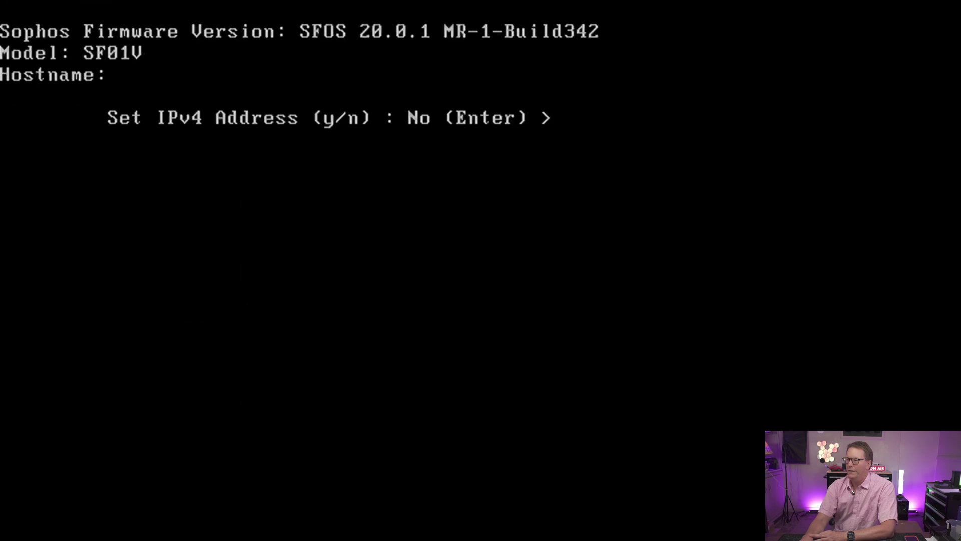
key(Return)
key(Return)
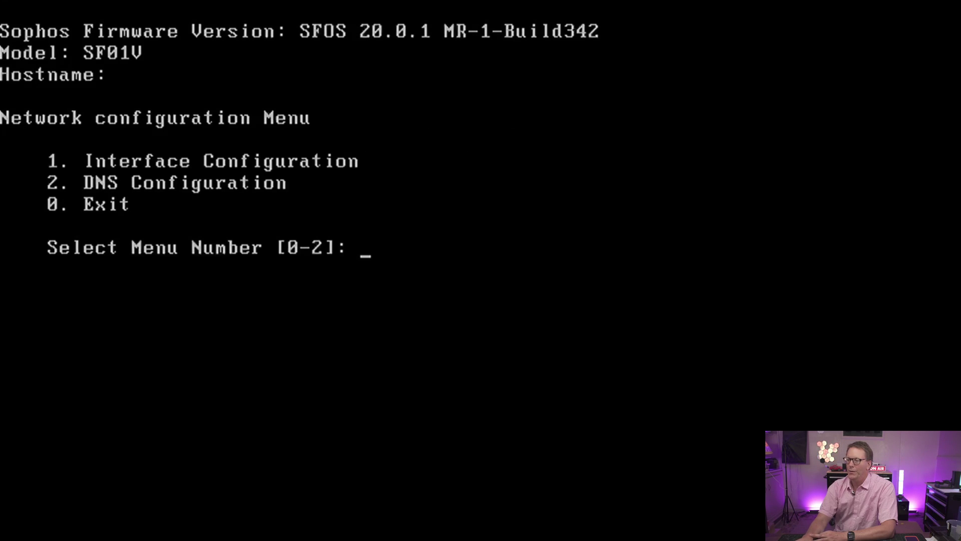
text(0)
key(Return)
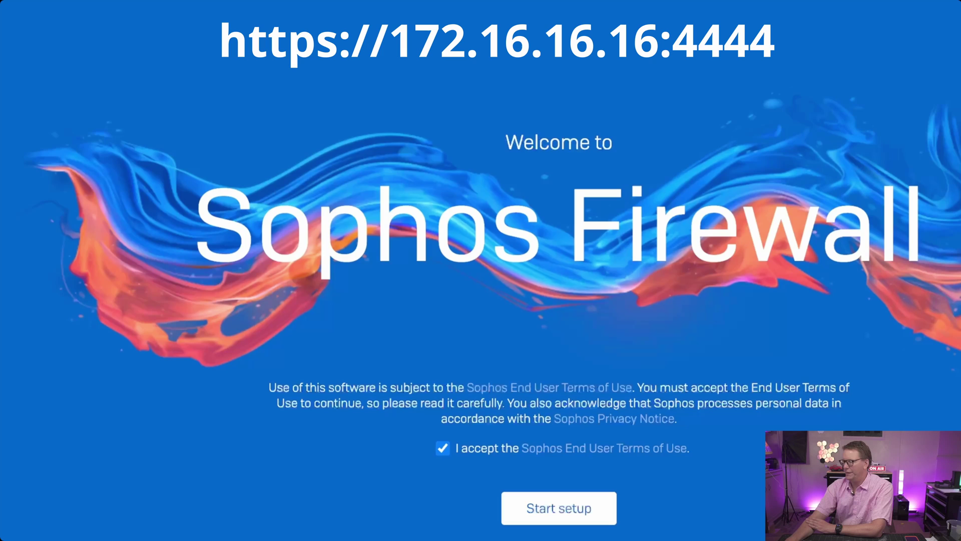
- Start the setup assistant after accepting the Sophos End User Terms of Use
click(559, 514)
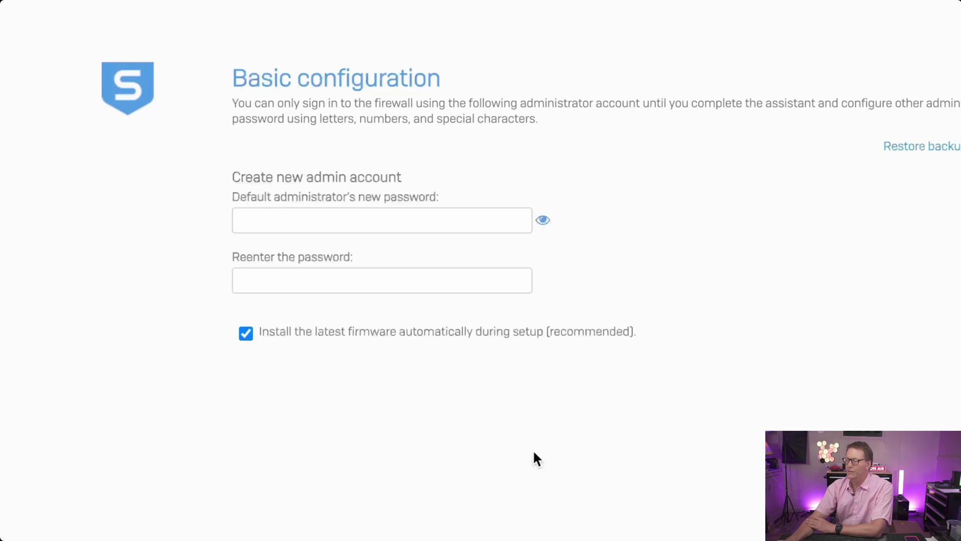
- Enter the admin password and master key, name the firewall Iluvmywifey, and pick US east-coast time zone
click(394, 226)
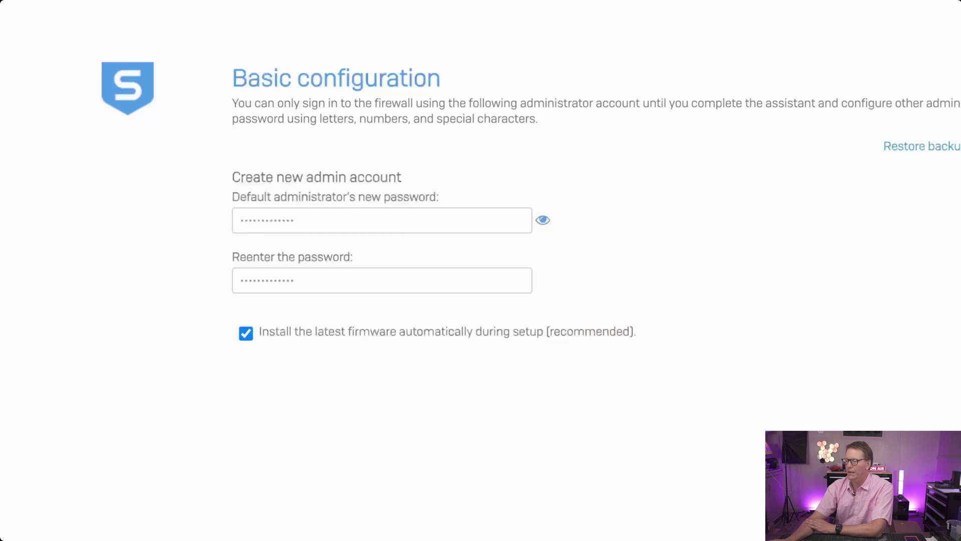
key(Return)
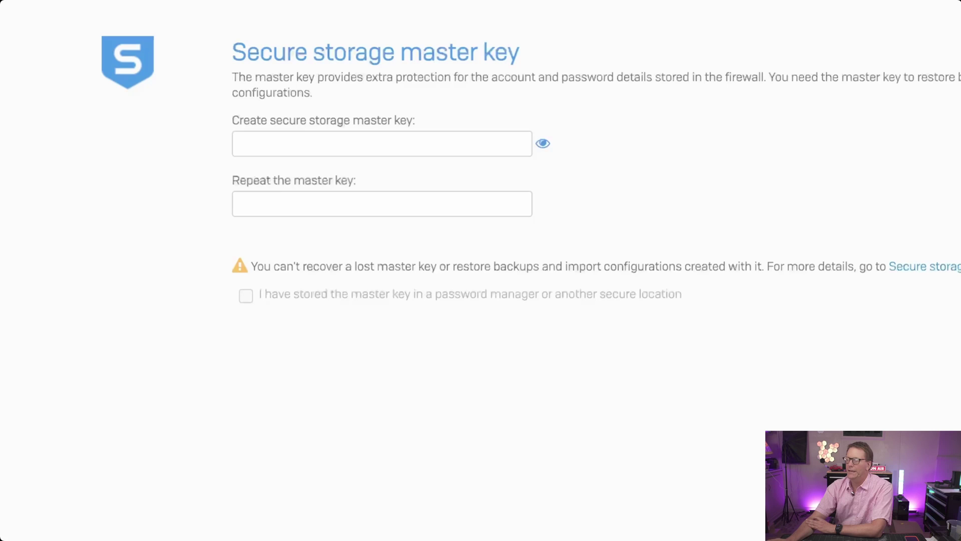
click(445, 143)
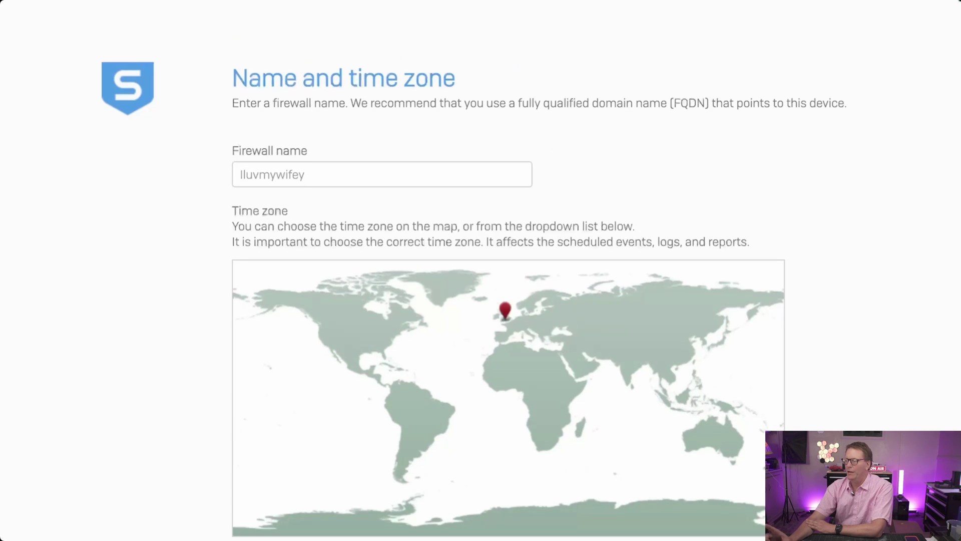
click(305, 175)
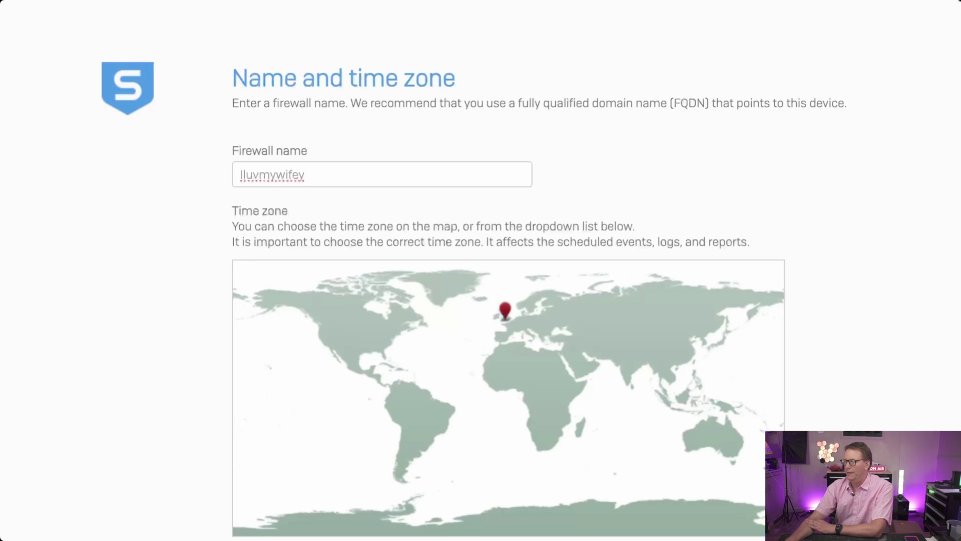
click(386, 335)
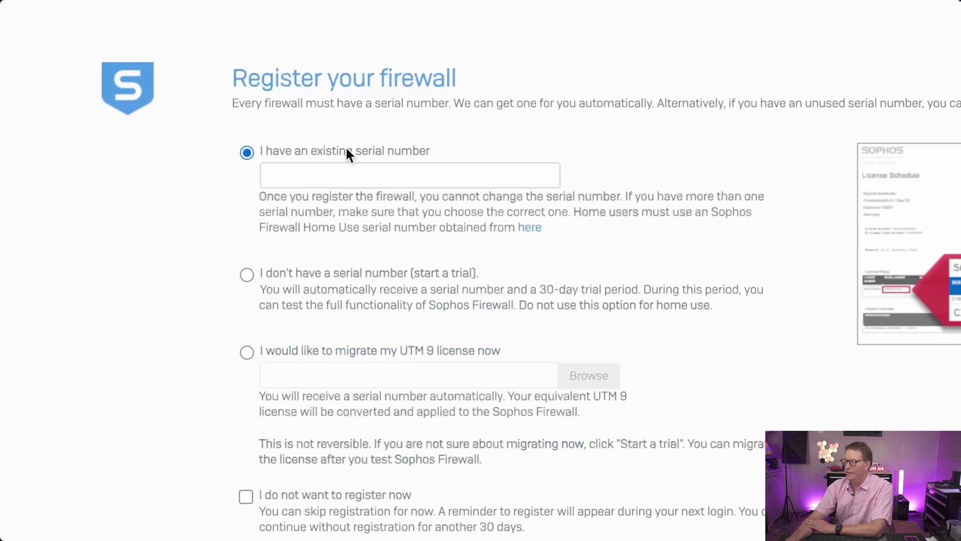
- Choose 'I have an existing serial number' and enter it, letting the firewall reboot
click(345, 170)
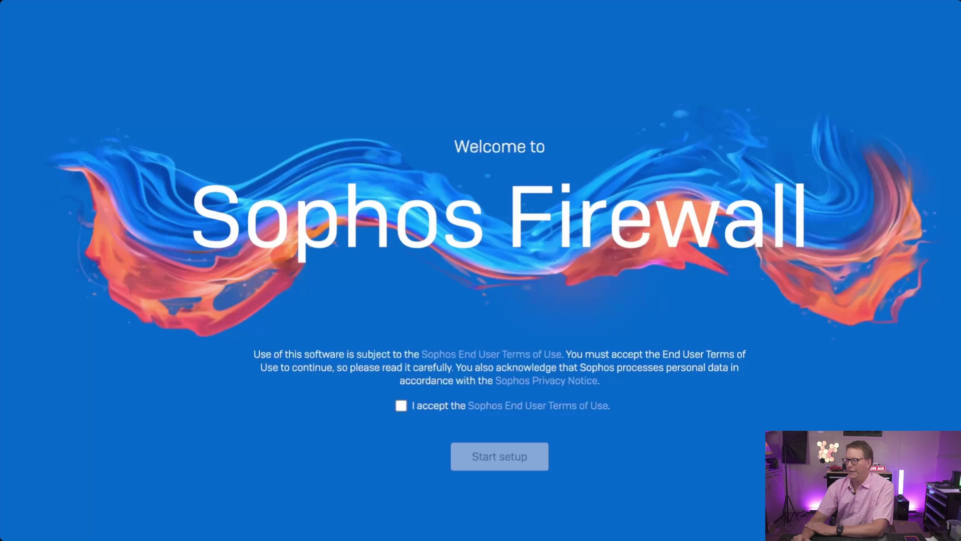
- Tick 'I accept the Sophos End User Terms of Use' and click Start setup
click(403, 404)
click(494, 450)
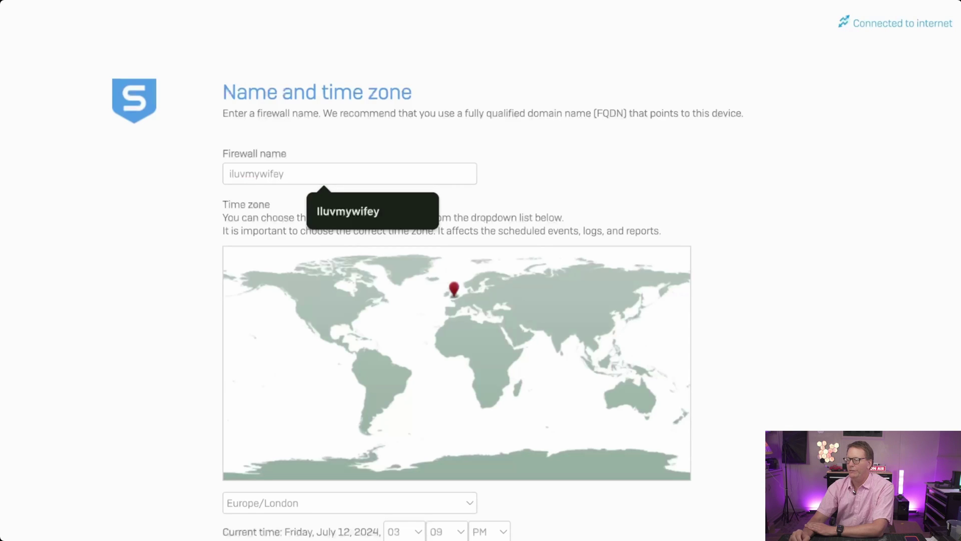
- Select America/New_York on the time-zone map and continue through to Network protection
click(356, 313)
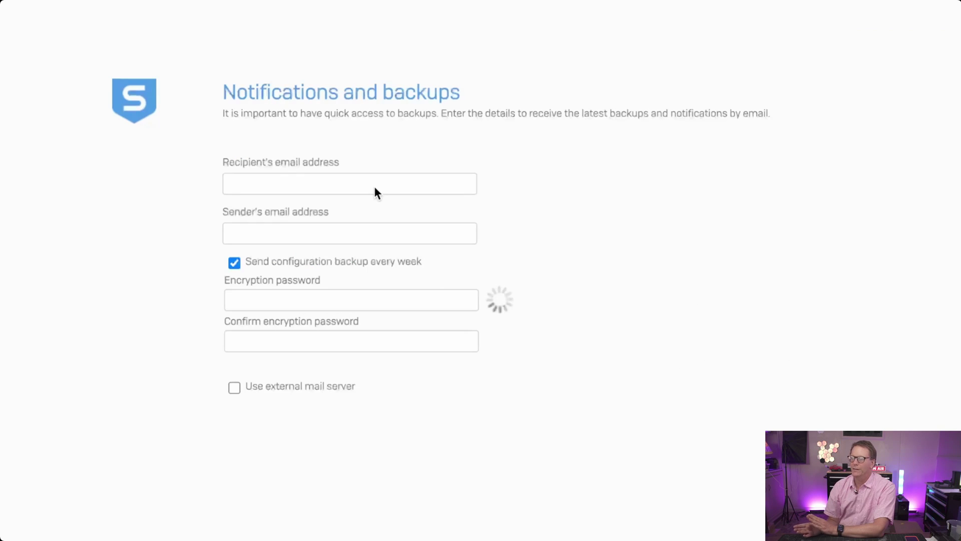
- Enter the notification recipient's e-mail, accept the suggested sender address, and paste the backup encryption password
click(374, 188)
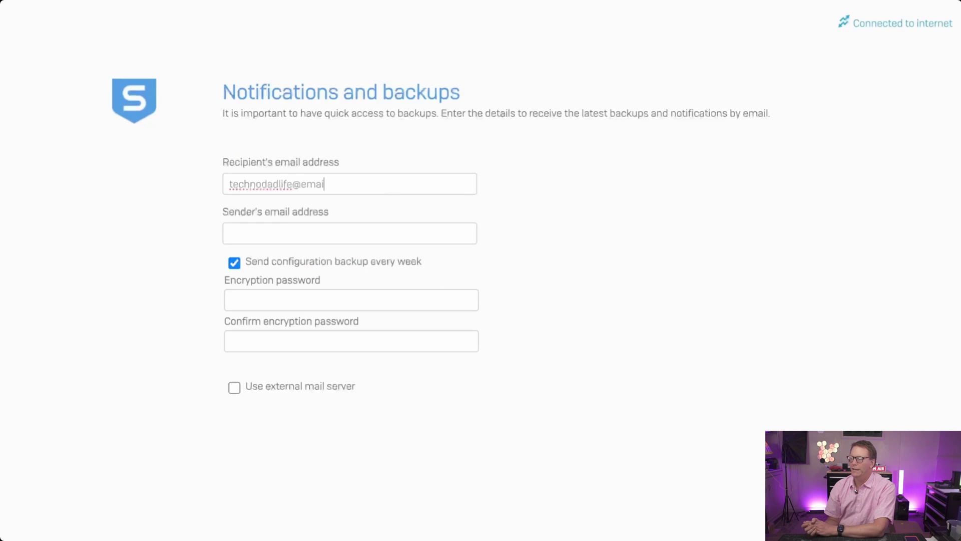
click(328, 239)
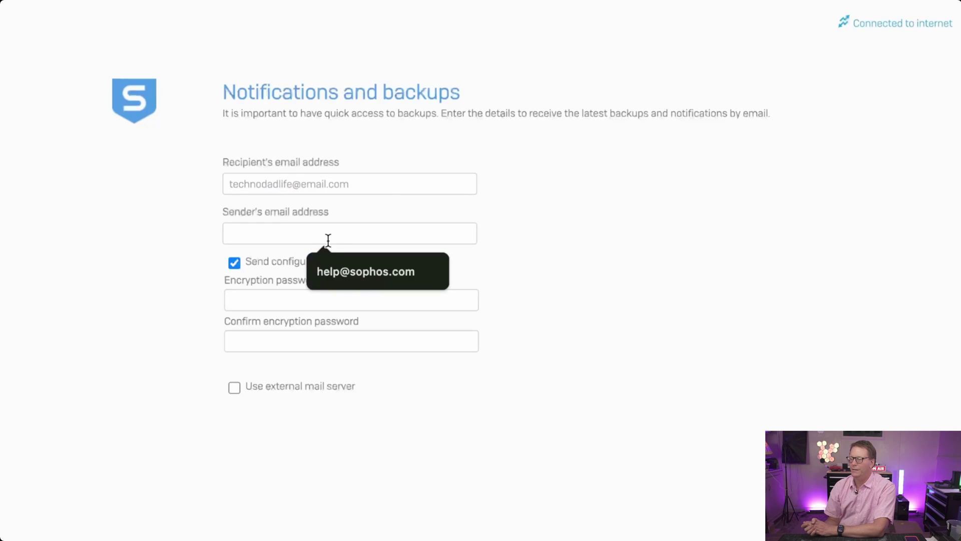
click(346, 280)
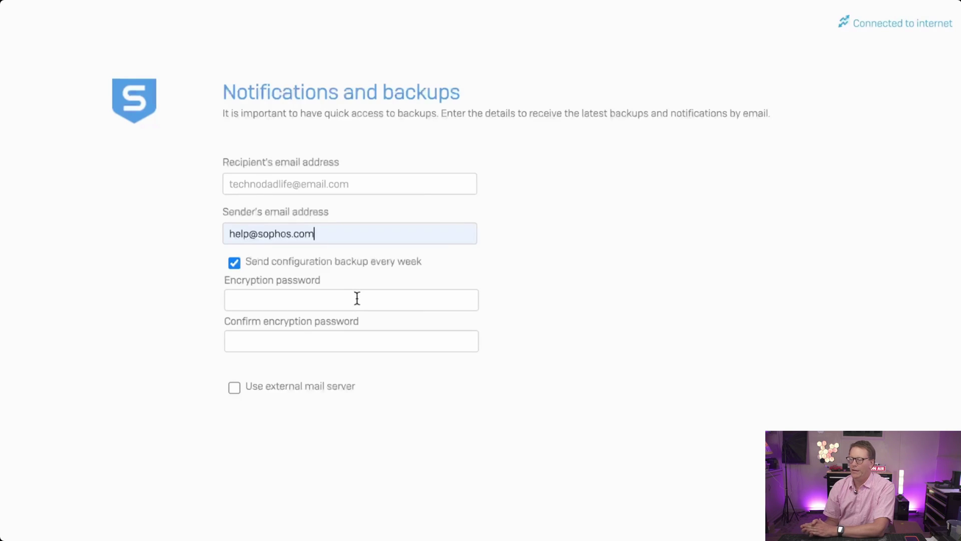
key(ctrl+v)
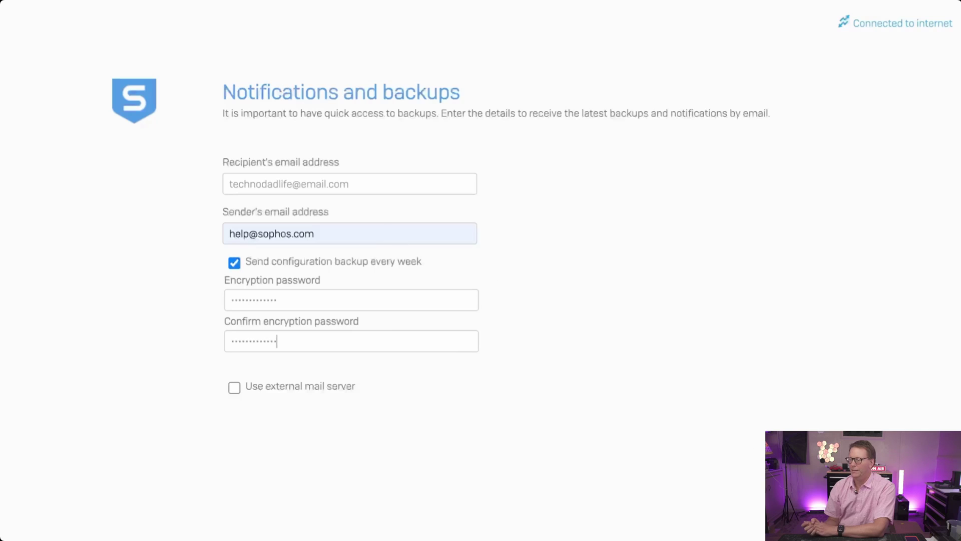
key(Return)
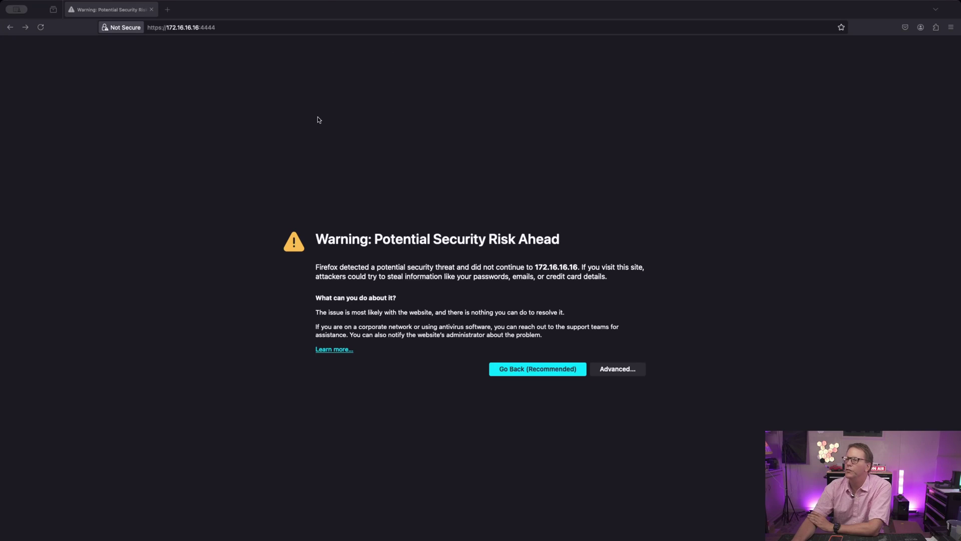
click(228, 28)
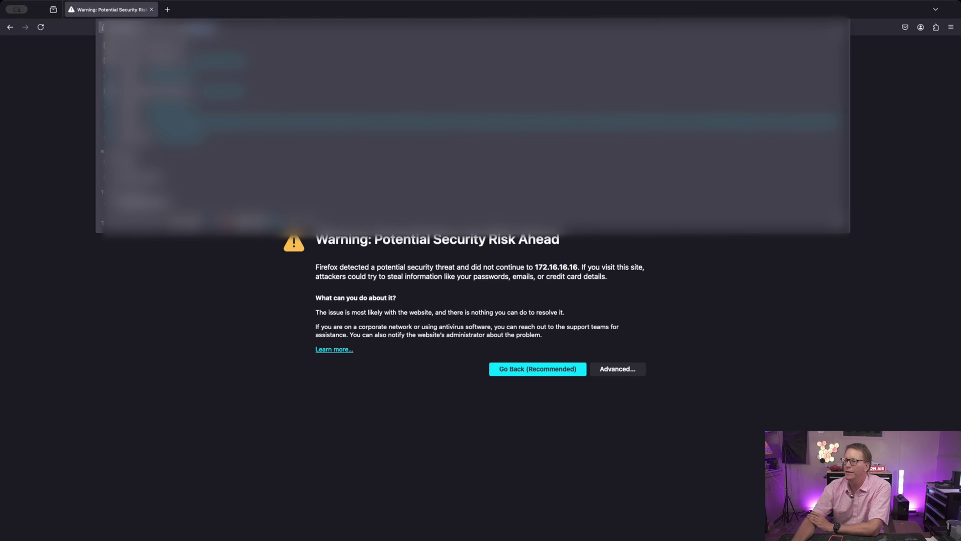
click(150, 37)
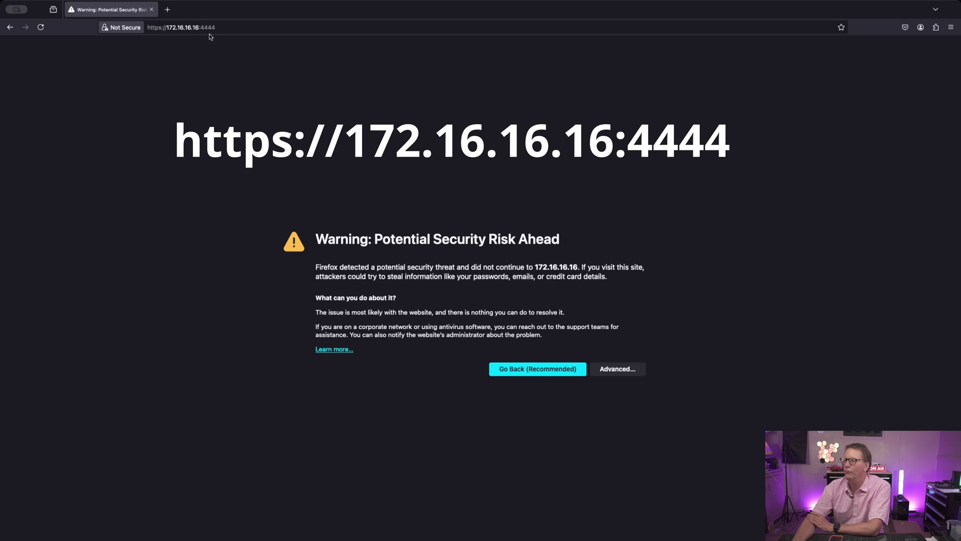
click(618, 370)
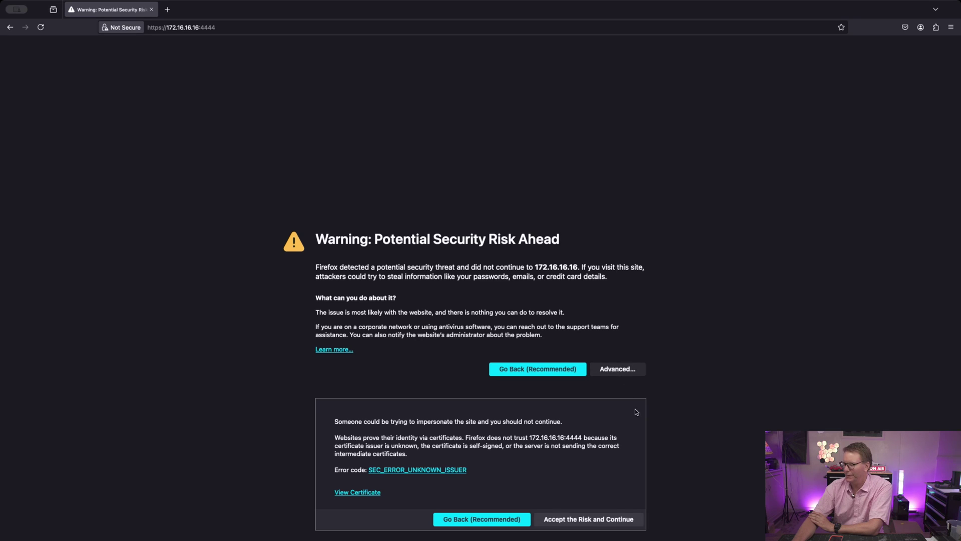
click(589, 520)
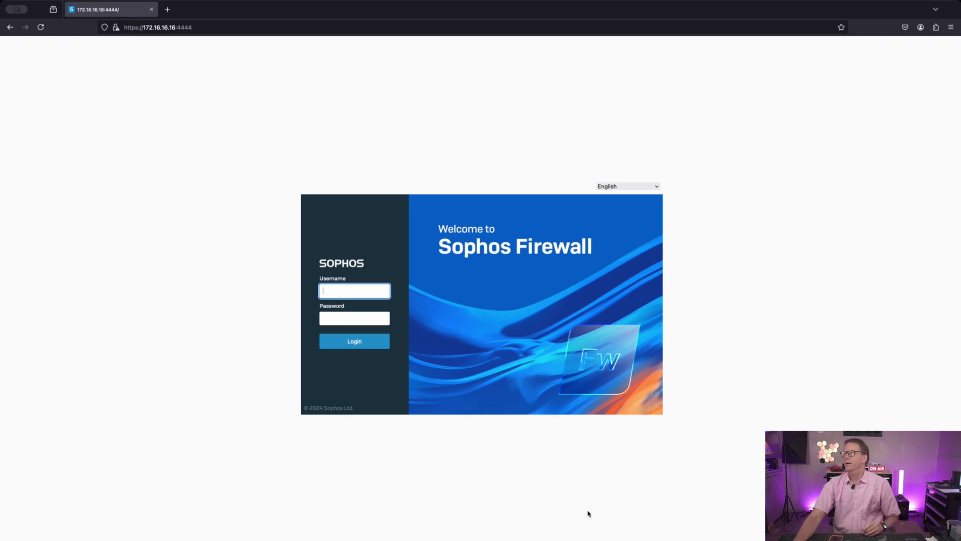
- Log in to the web console as admin with the administrator password
text(admin)
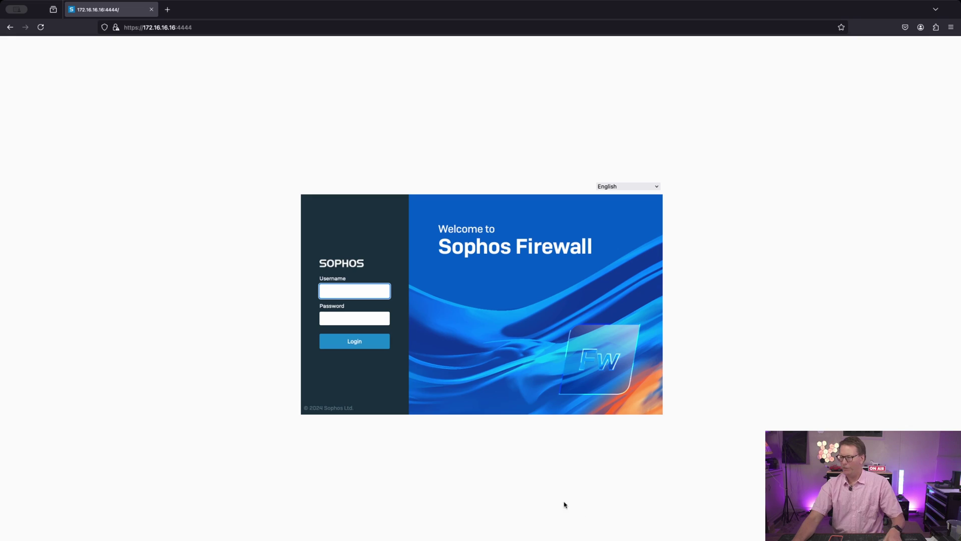
key(Tab)
text(*************)
key(Return)
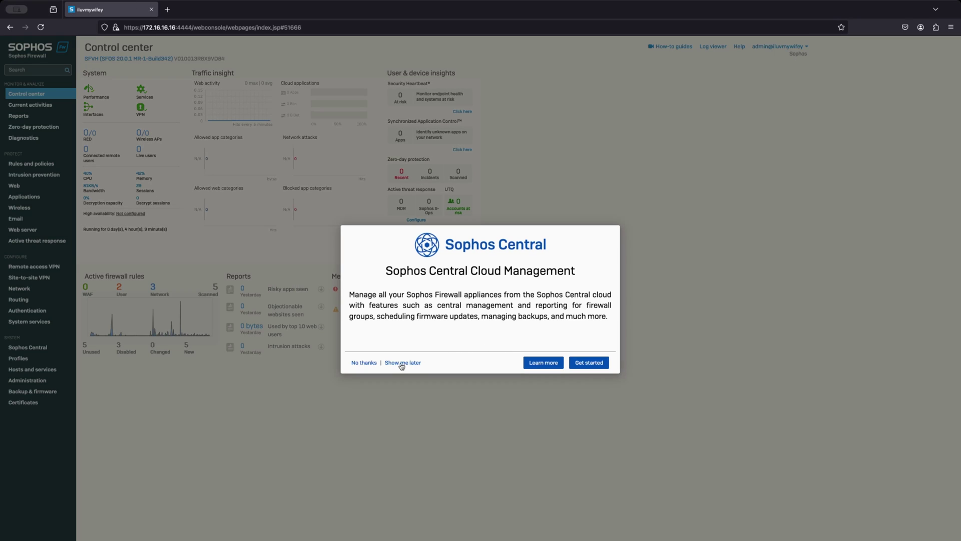
- Choose 'Show me later' on the Sophos Central prompt and look over the Control center widgets
click(401, 363)
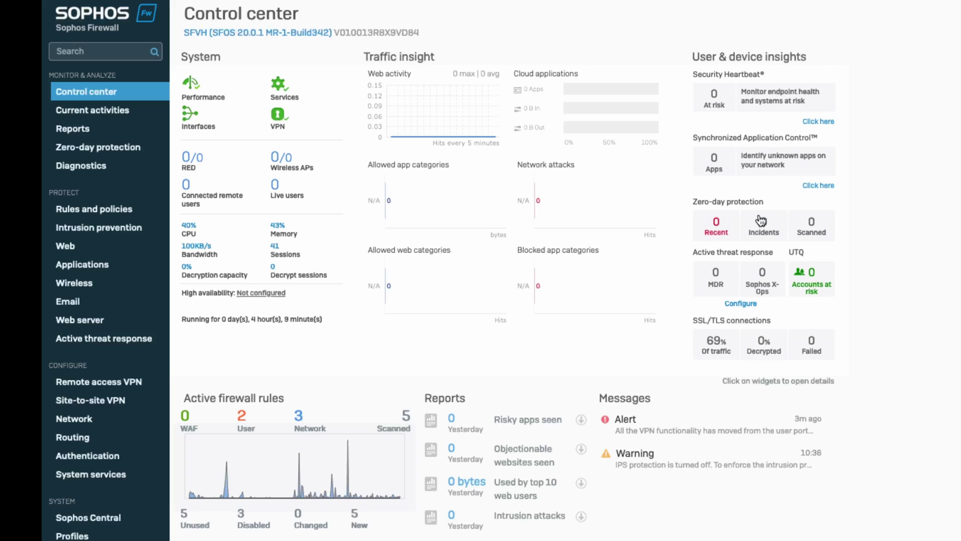
mouse_move(783, 370)
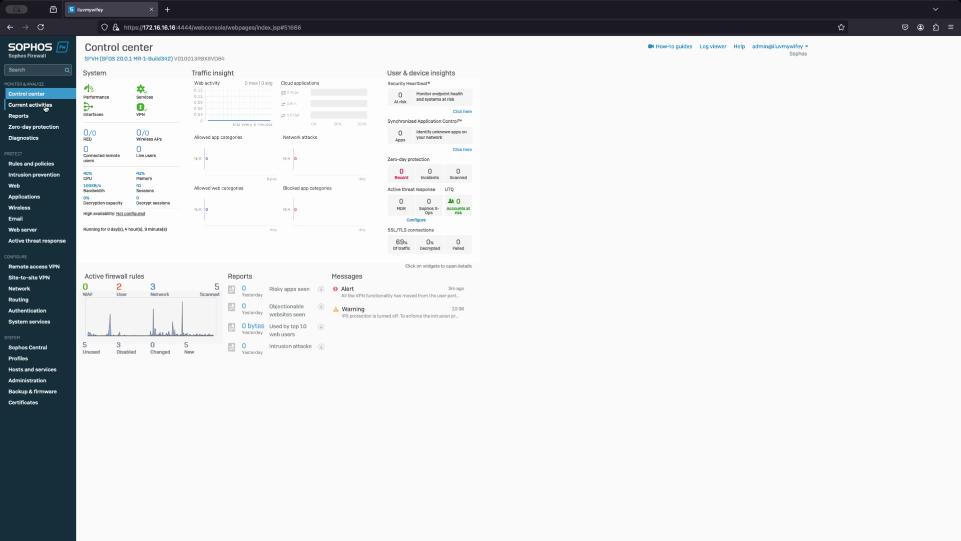
- Step through Current activities, Reports, Zero-day protection and Diagnostics to the Rules and policies list
click(45, 106)
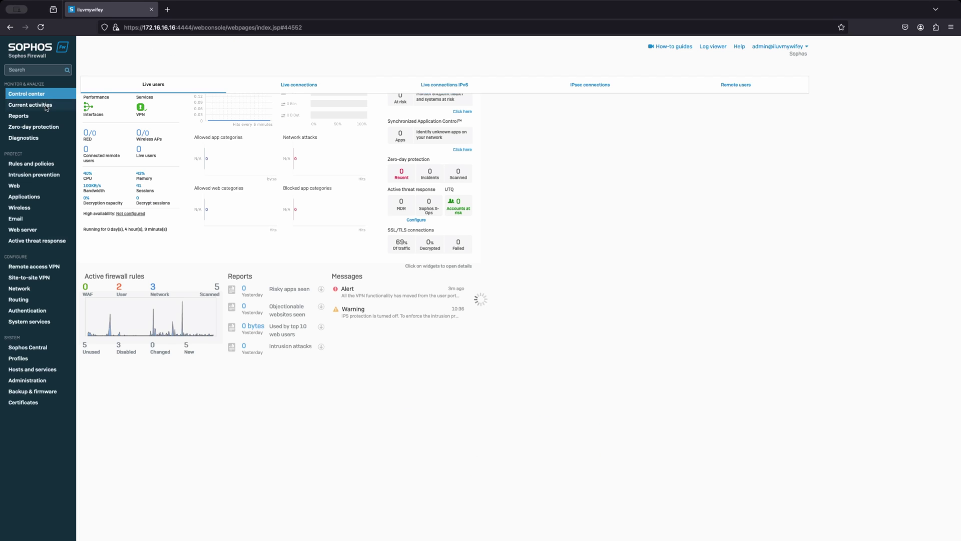
click(25, 118)
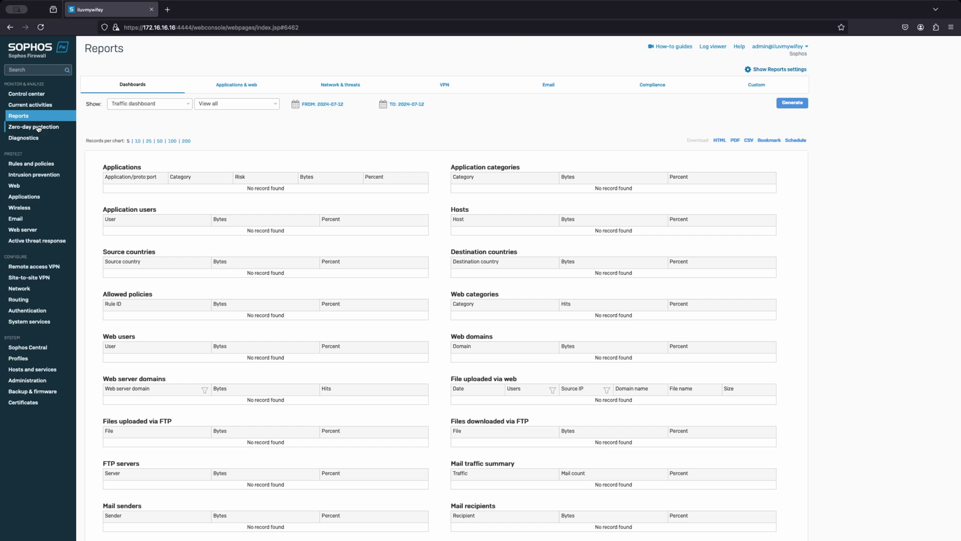
click(38, 127)
click(38, 138)
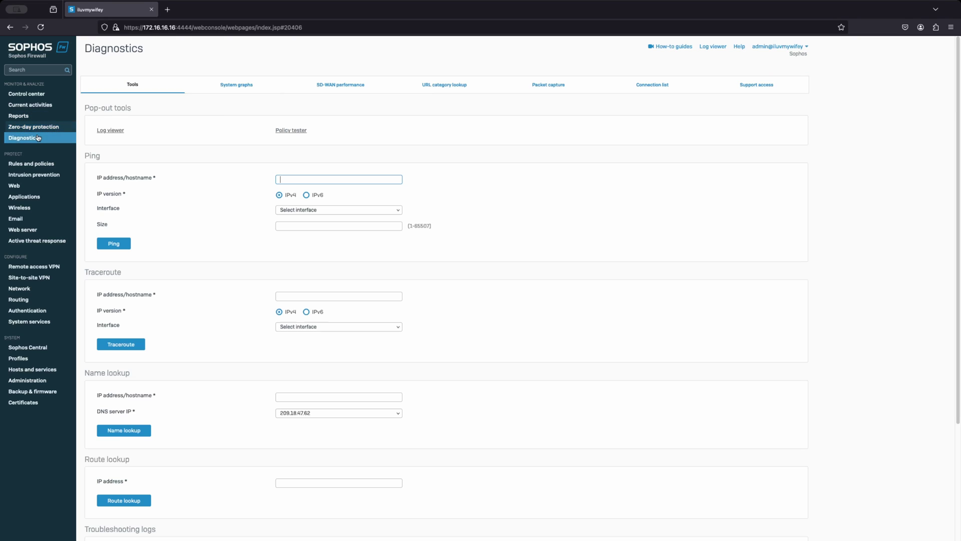
click(41, 164)
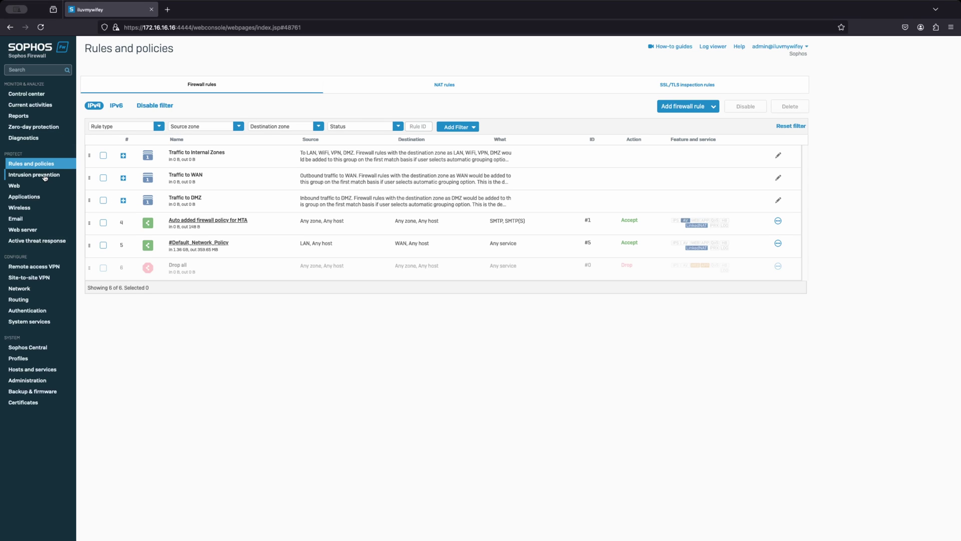
- View Intrusion prevention, enable Nudity and Adult Content in the Web Default Policy, then open Applications
click(45, 175)
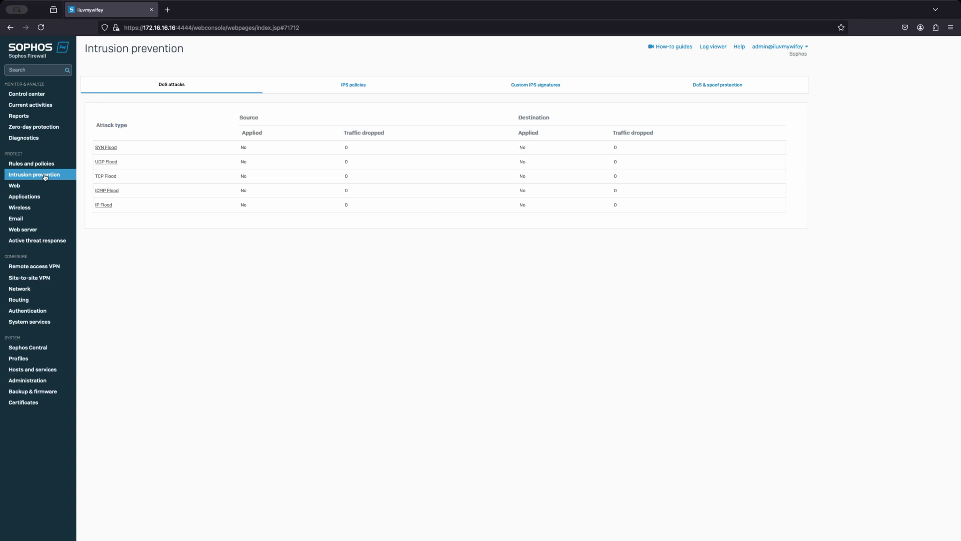
click(32, 187)
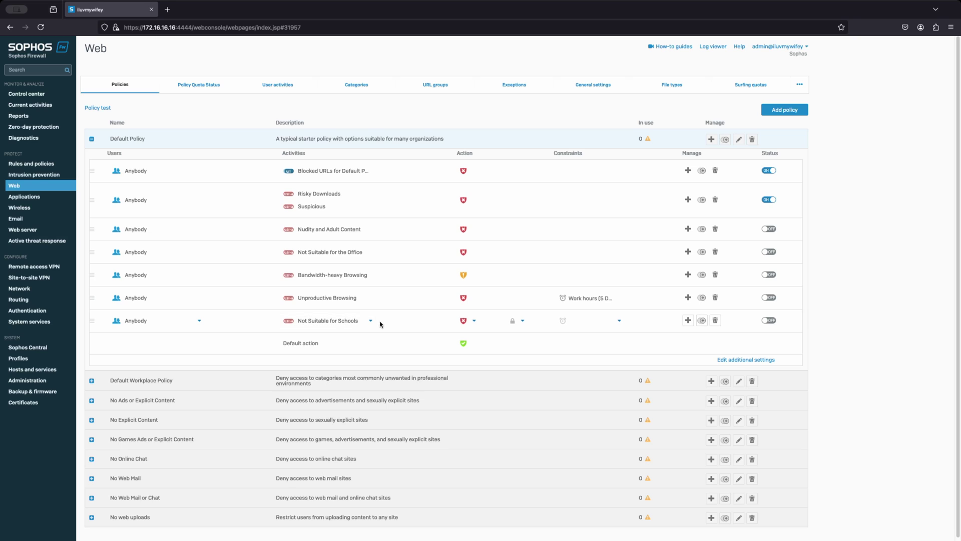
click(773, 230)
click(31, 198)
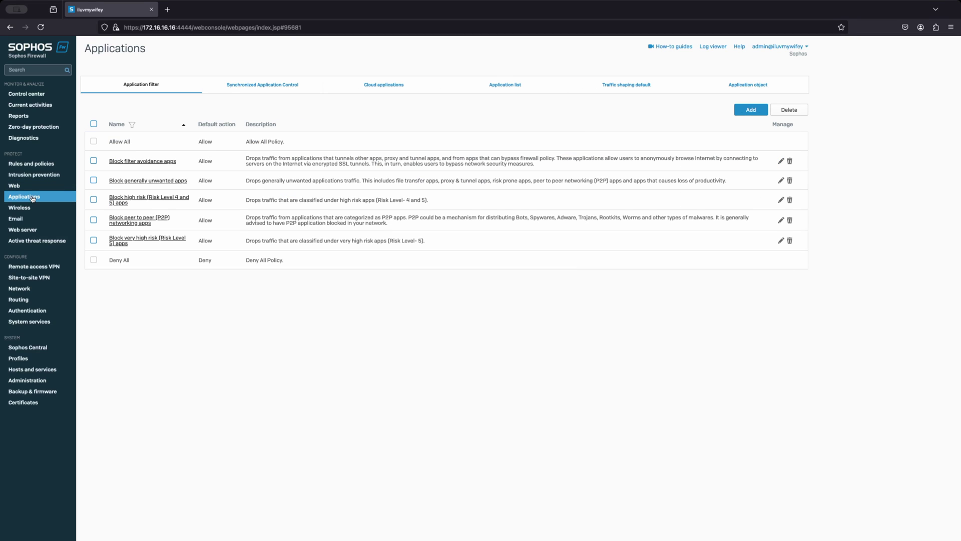
- Visit Wireless, Email, Web server, Active threat response, Remote access VPN and Site-to-site VPN, then Network
click(19, 207)
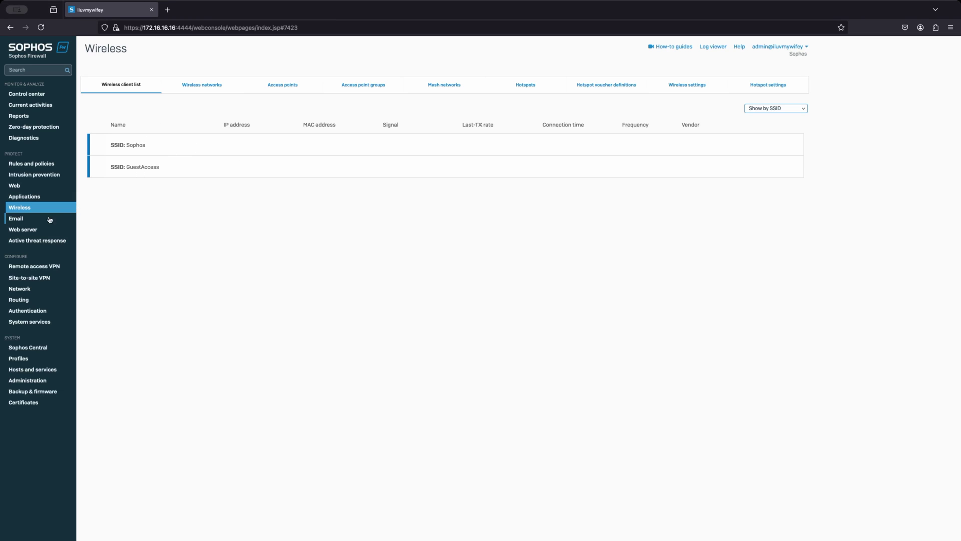
click(19, 220)
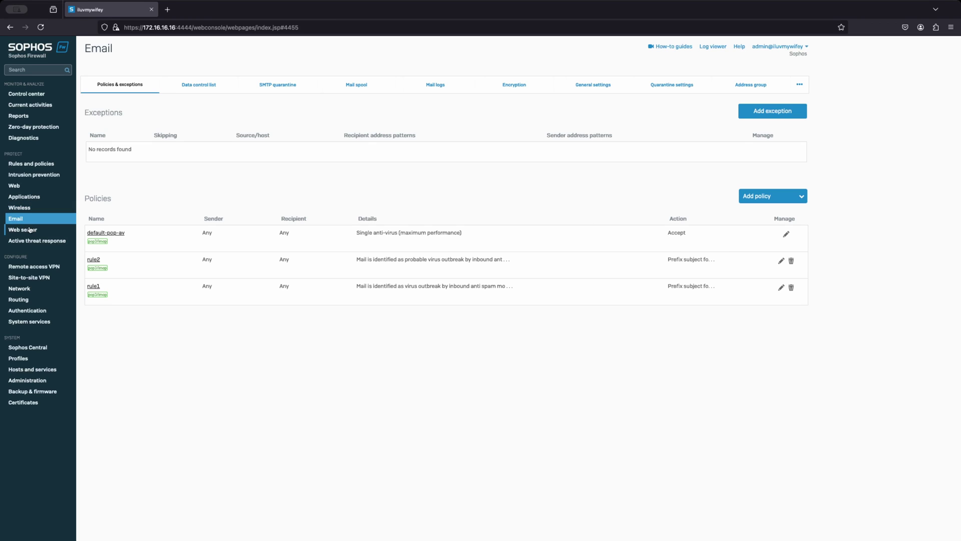
click(30, 235)
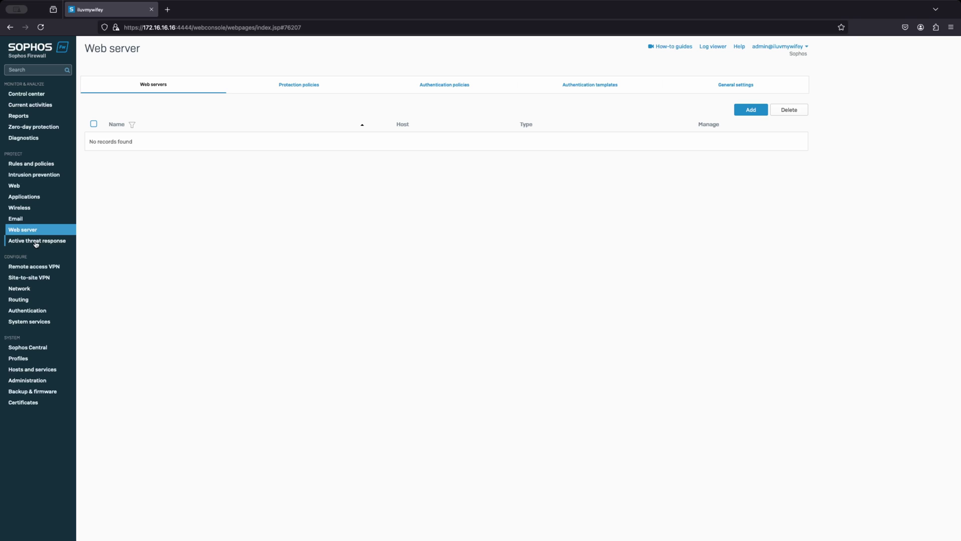
click(35, 244)
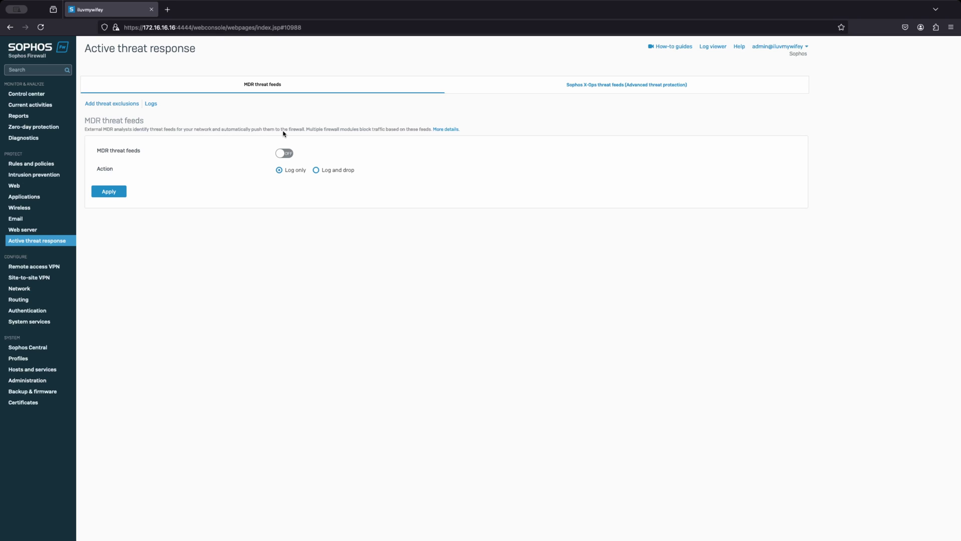
click(34, 269)
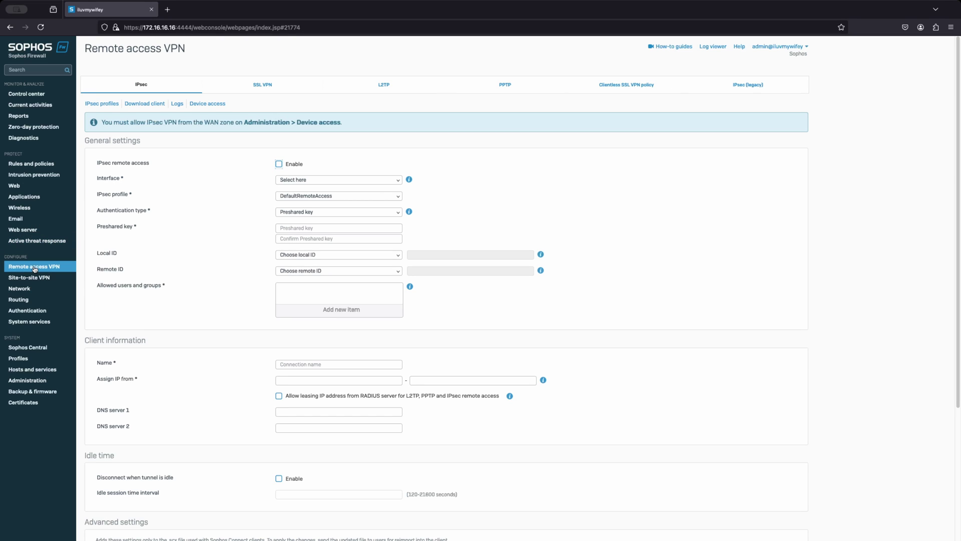
click(34, 278)
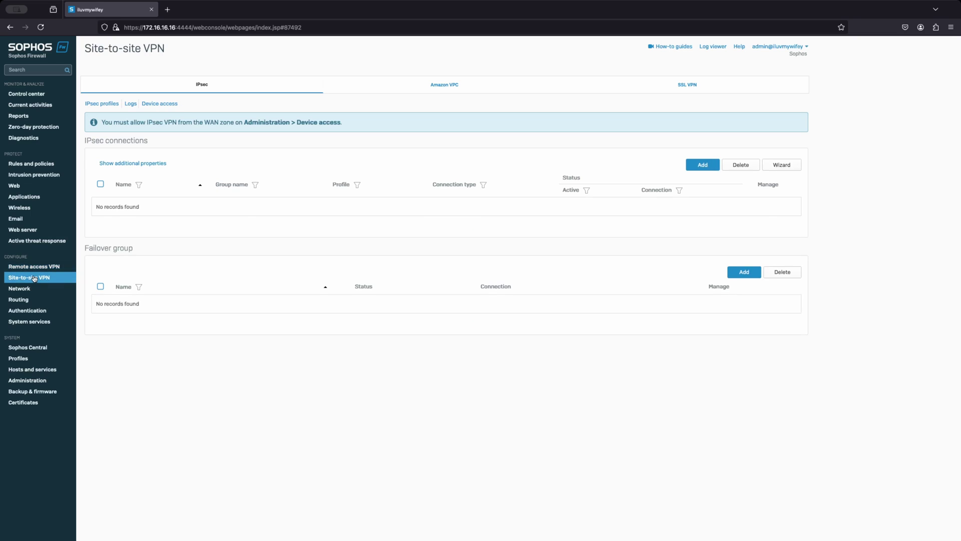
click(32, 290)
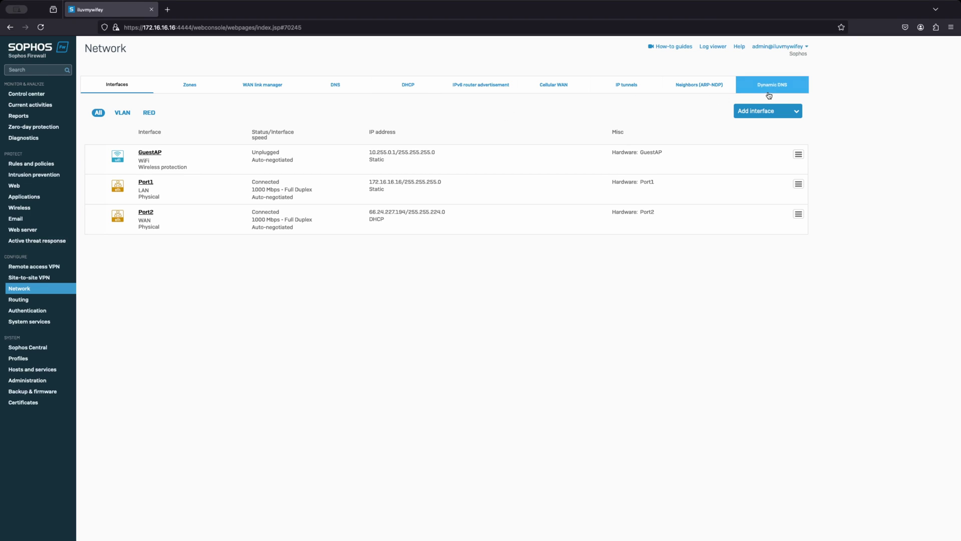
- Visit Routing, Authentication and System services, then the Sophos Central registration page
click(28, 300)
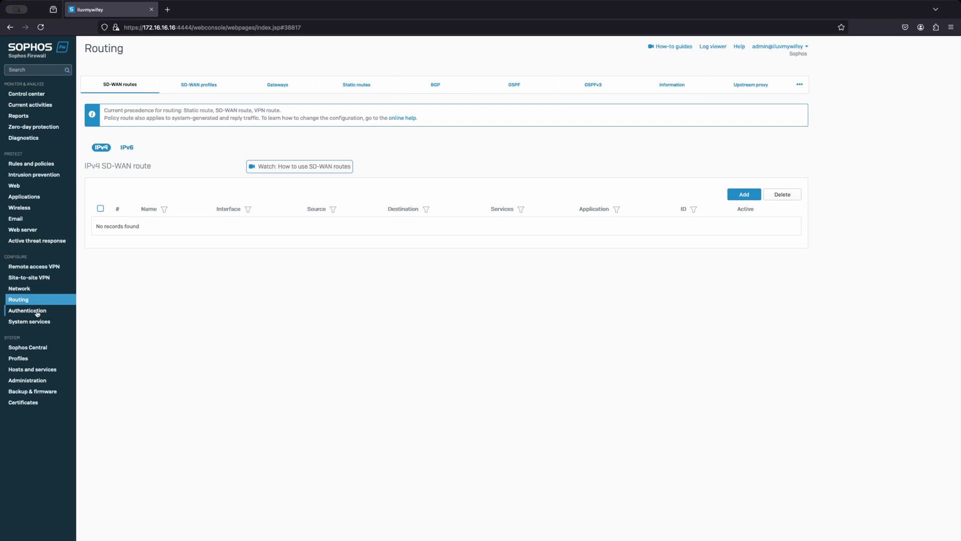
click(37, 312)
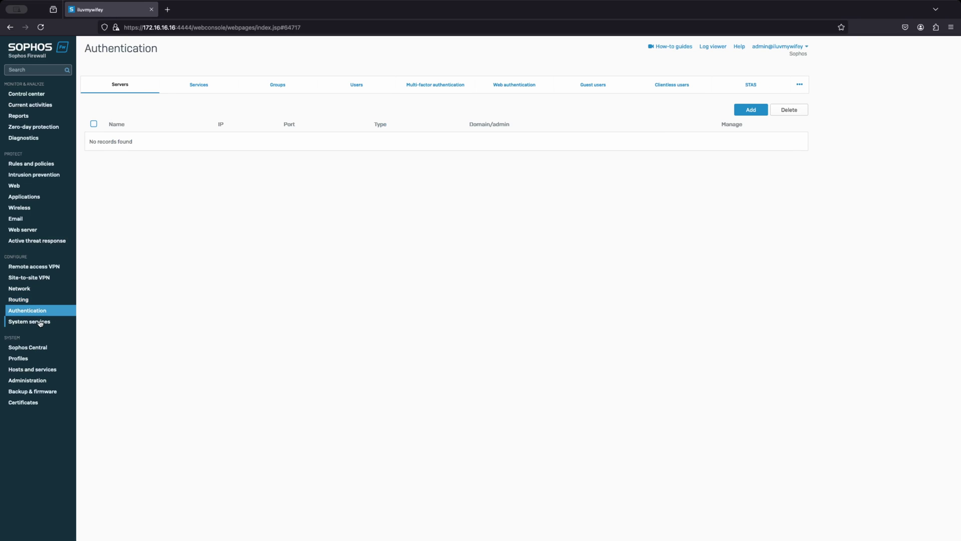
click(41, 322)
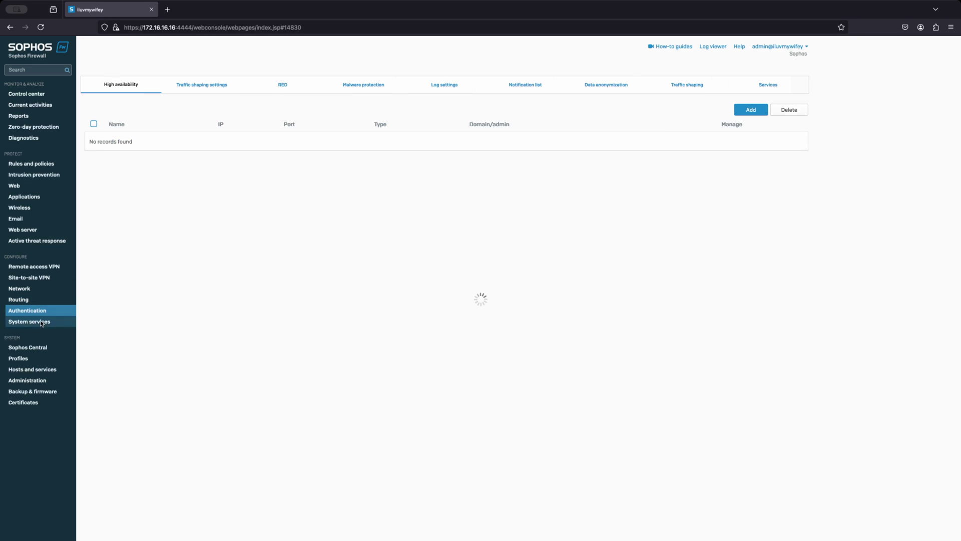
click(43, 349)
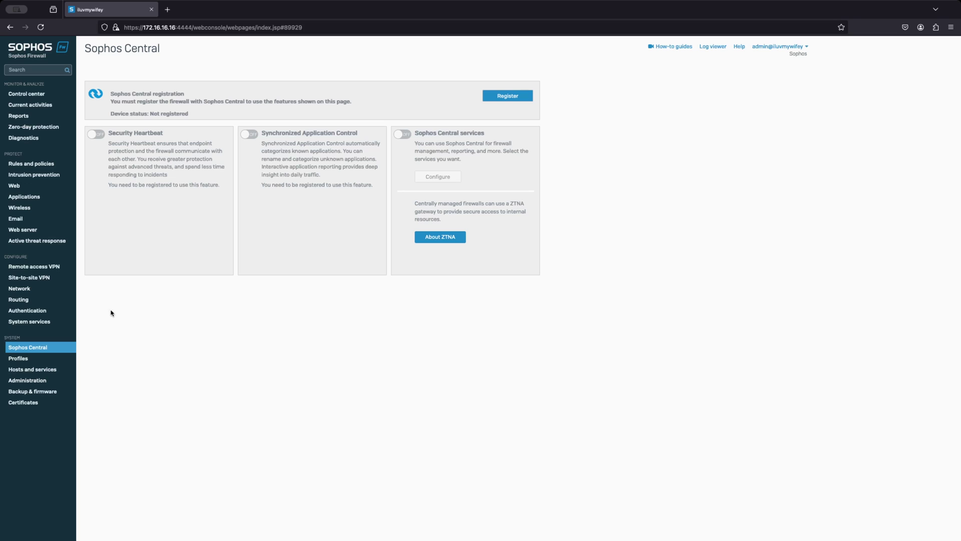
- Visit Profiles, Hosts and services, Administration and Backup & firmware, then the Certificates list
click(32, 358)
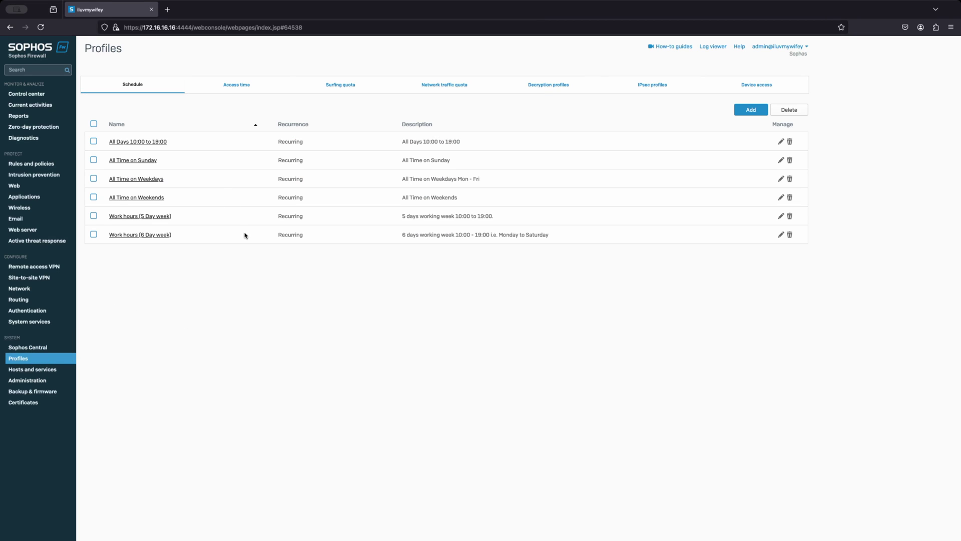
click(39, 370)
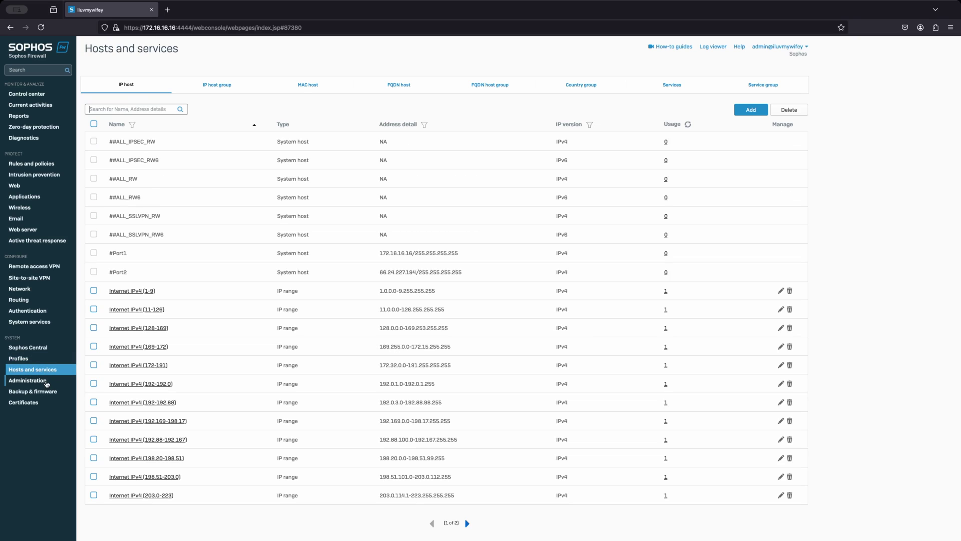
click(45, 381)
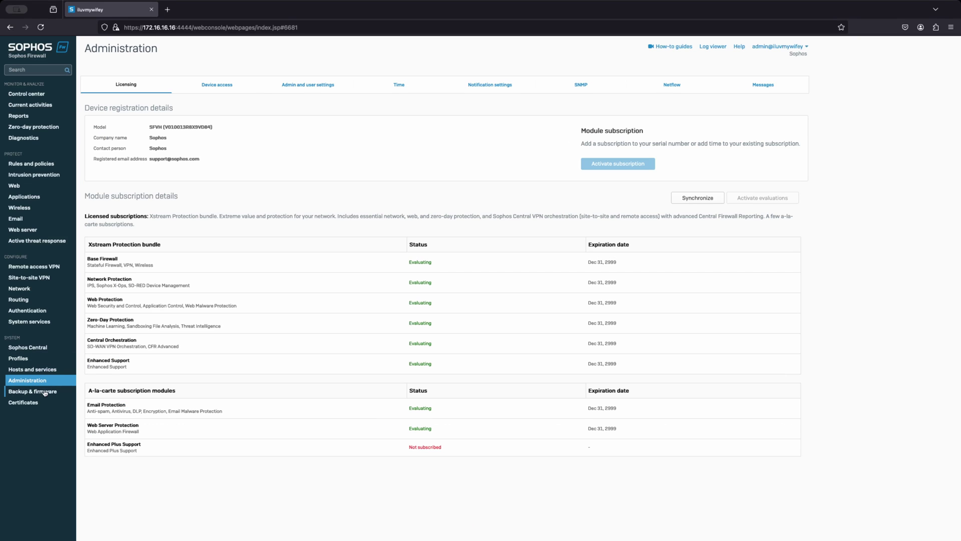
click(46, 395)
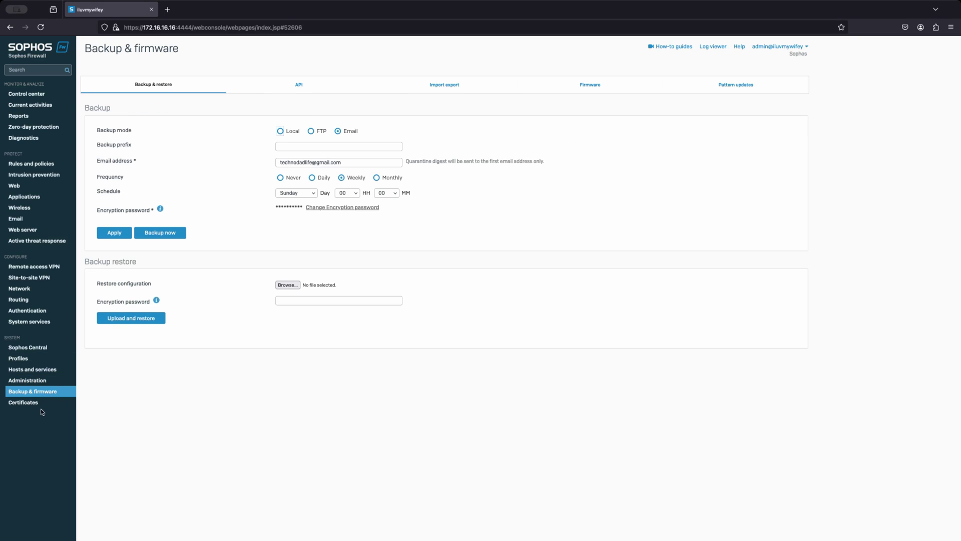
click(41, 406)
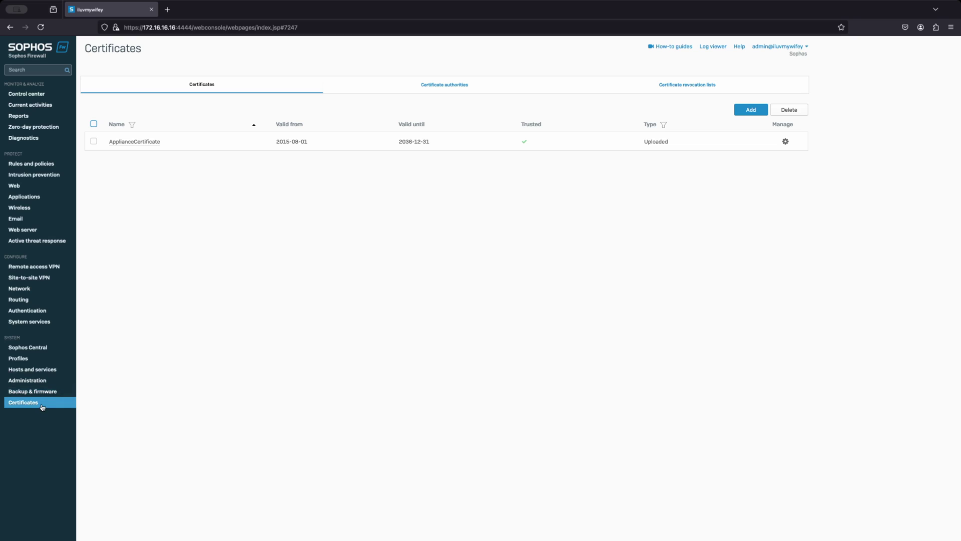